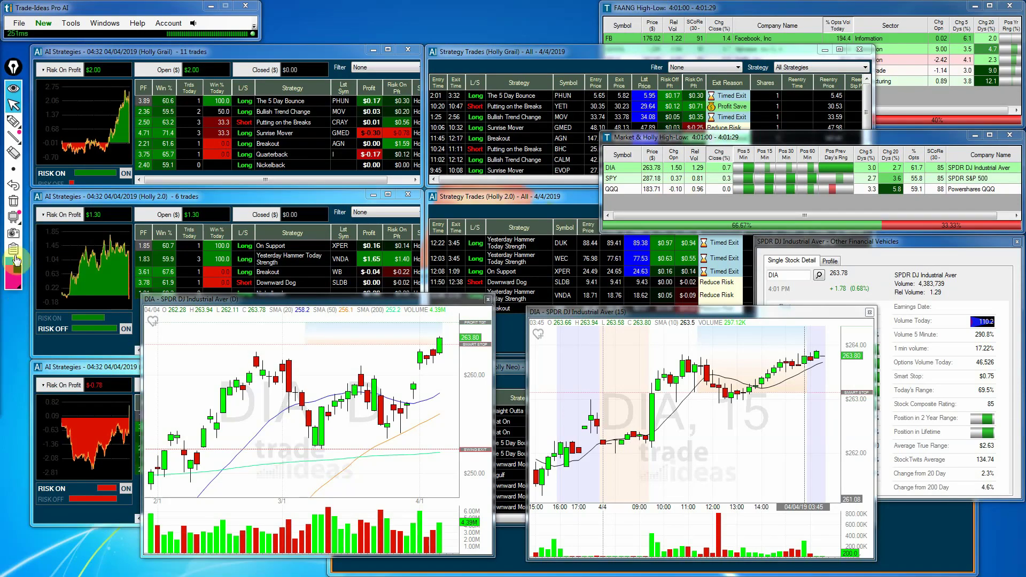
Mark DIA's relative volume in the market table and circle its recent daily volume bars with the pen
mouse_move(9, 176)
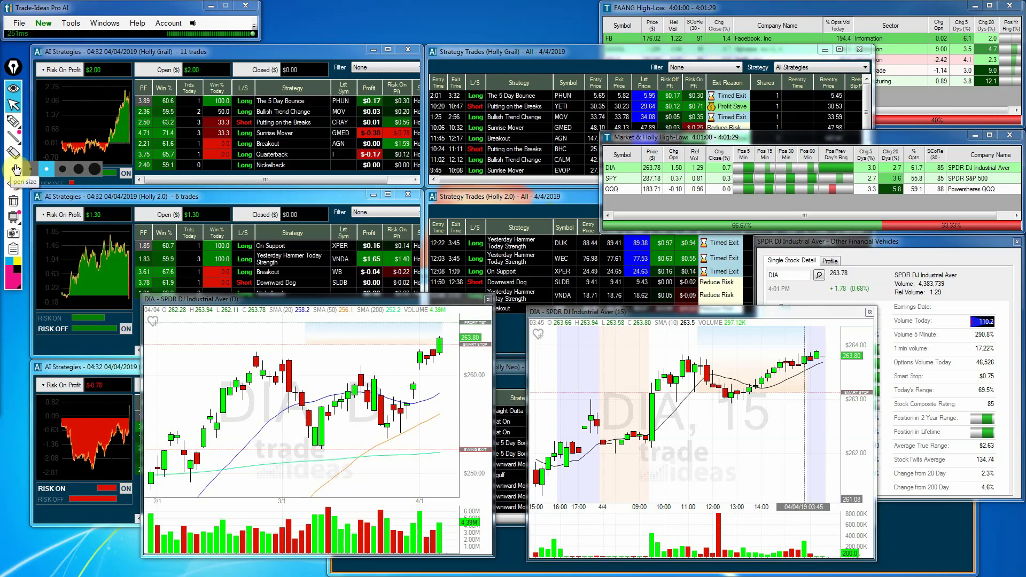
click(10, 121)
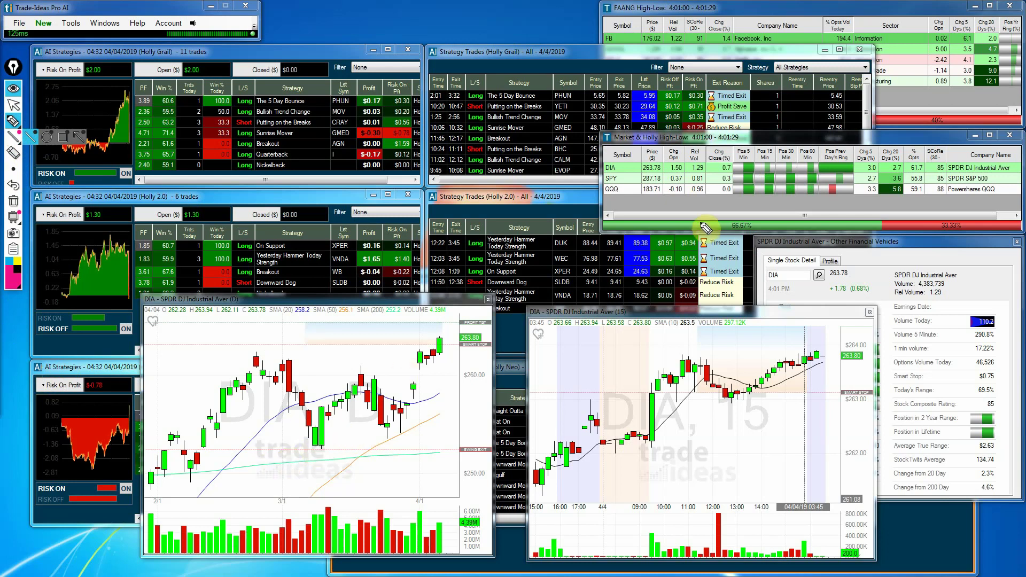
mouse_move(676, 191)
mouse_down()
mouse_move(675, 178)
mouse_move(719, 152)
mouse_up()
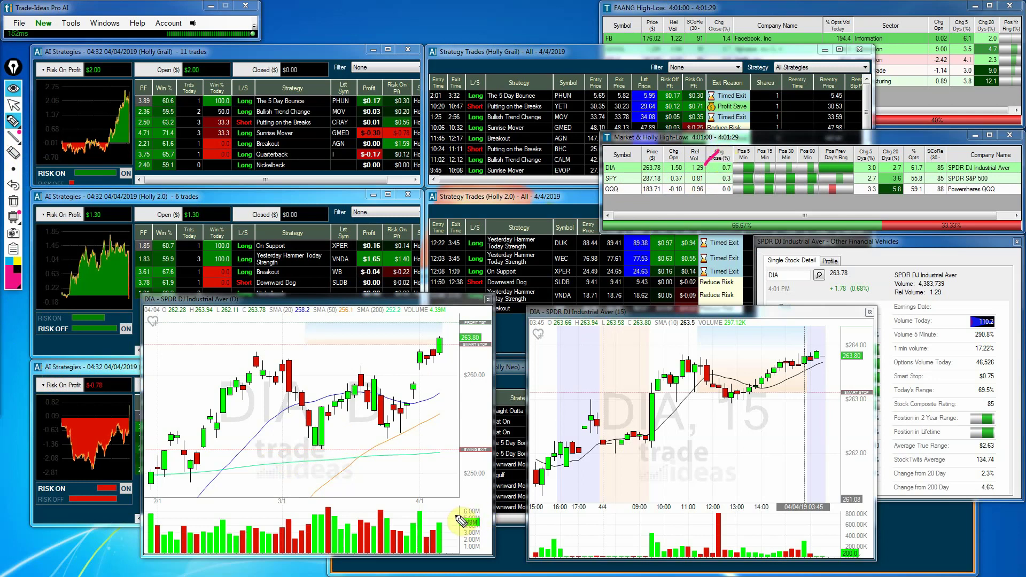
mouse_move(457, 517)
mouse_down()
mouse_move(417, 514)
mouse_move(404, 540)
mouse_move(443, 541)
mouse_move(458, 528)
mouse_up()
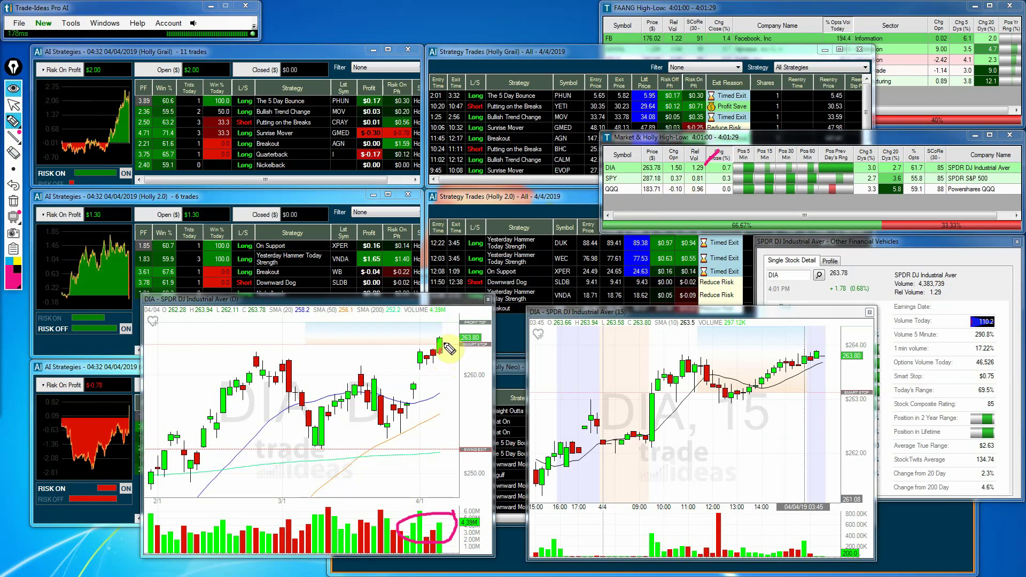
Trace the latest candle and recent rally on DIA's daily chart and the pullback and recovery on its 15-minute chart
drag(444, 338, 439, 352)
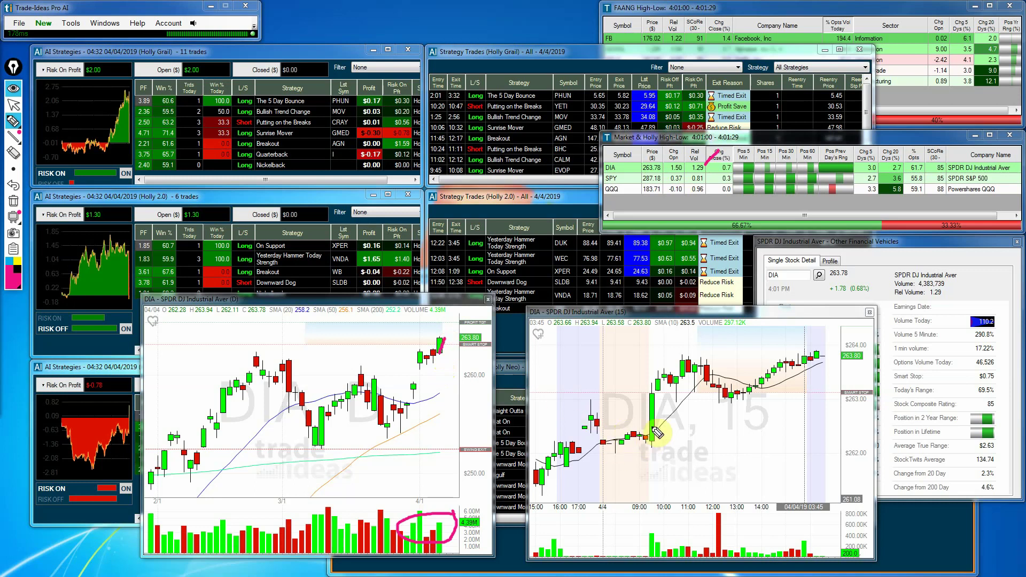
mouse_move(693, 365)
mouse_down()
mouse_move(736, 394)
mouse_move(804, 358)
mouse_up()
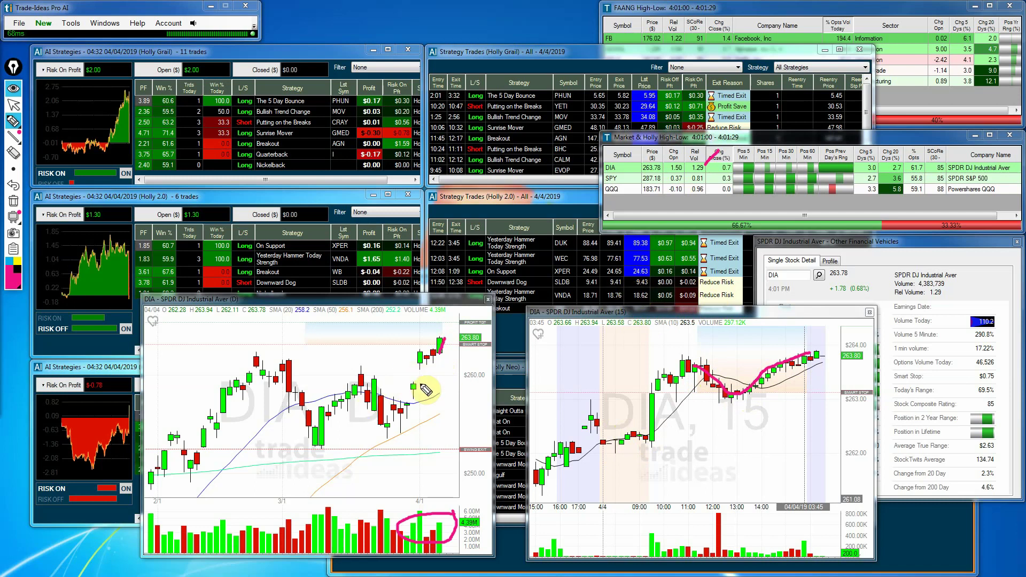
drag(397, 439, 455, 336)
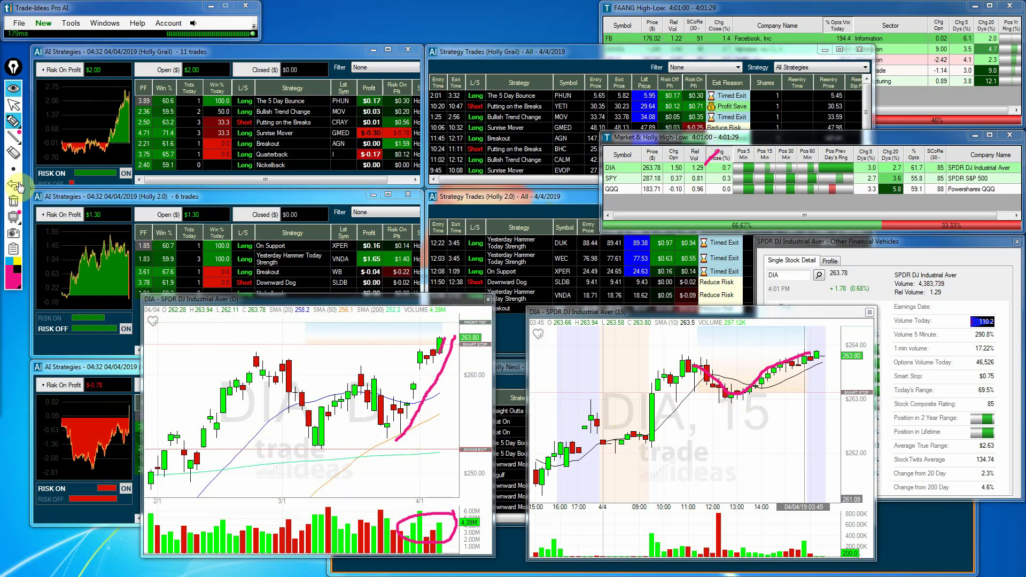
Erase all pen marks and load SPY from the market table into the charts
click(13, 202)
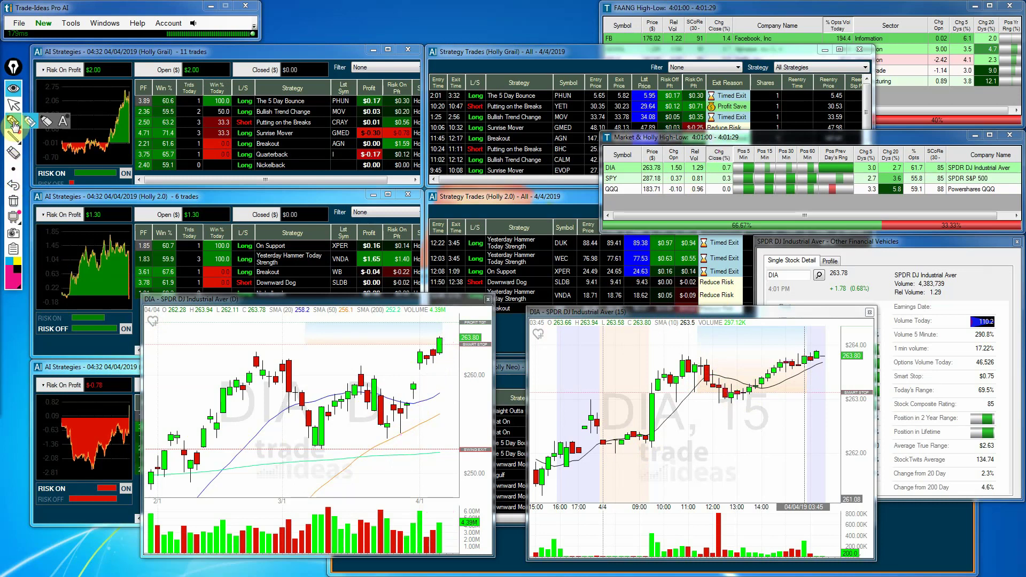
click(14, 107)
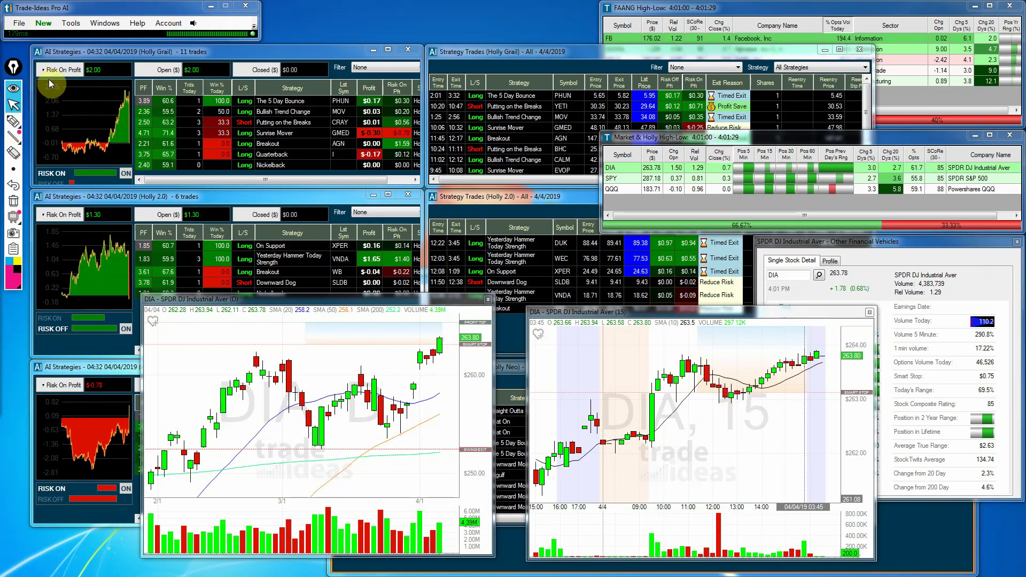
click(612, 178)
Mark the latest candles on SPY's daily chart and trace the 15-minute drop and recovery as a V
click(13, 121)
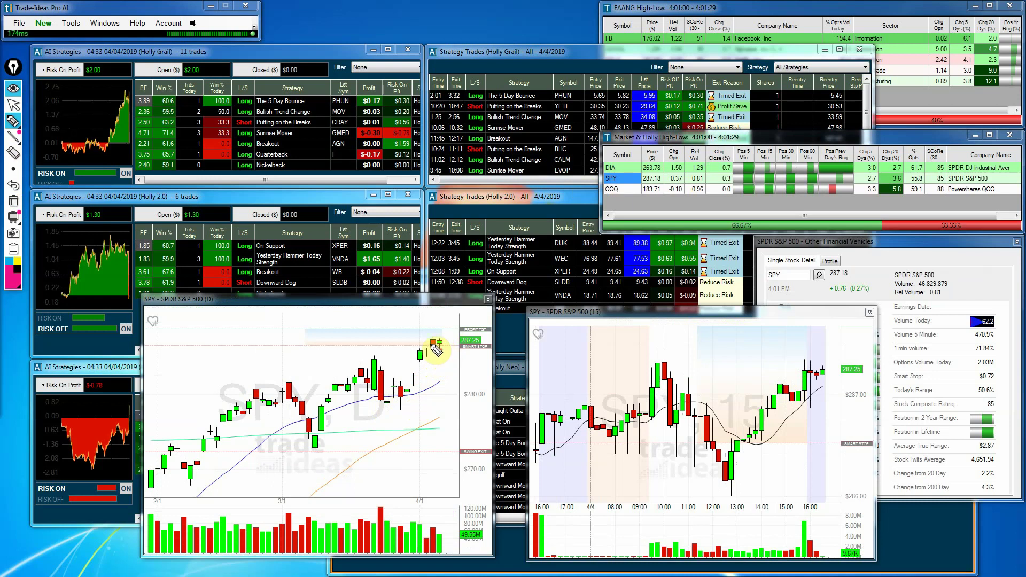
mouse_move(432, 336)
mouse_down()
mouse_move(448, 337)
mouse_move(435, 350)
mouse_up()
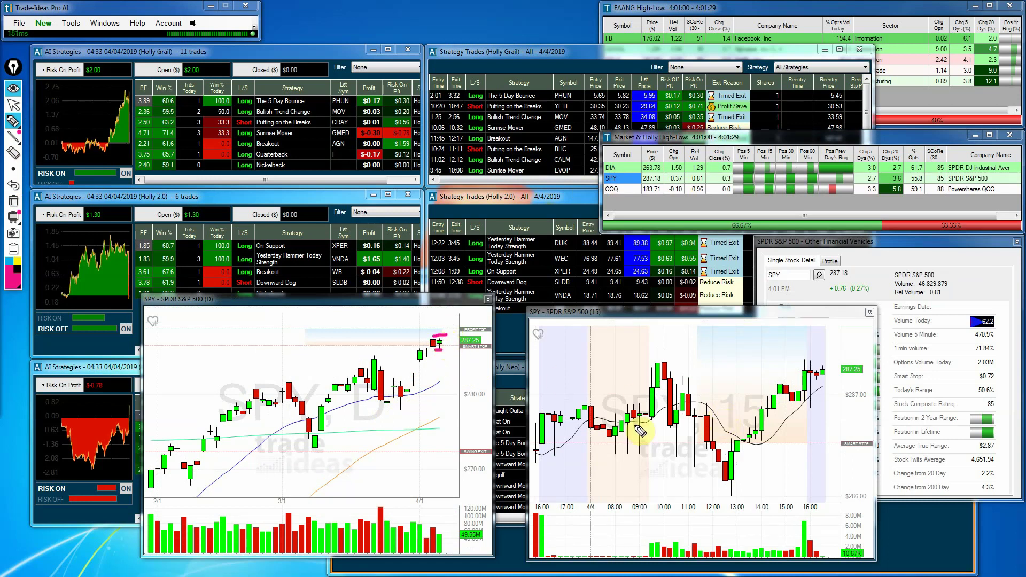
drag(659, 359, 732, 477)
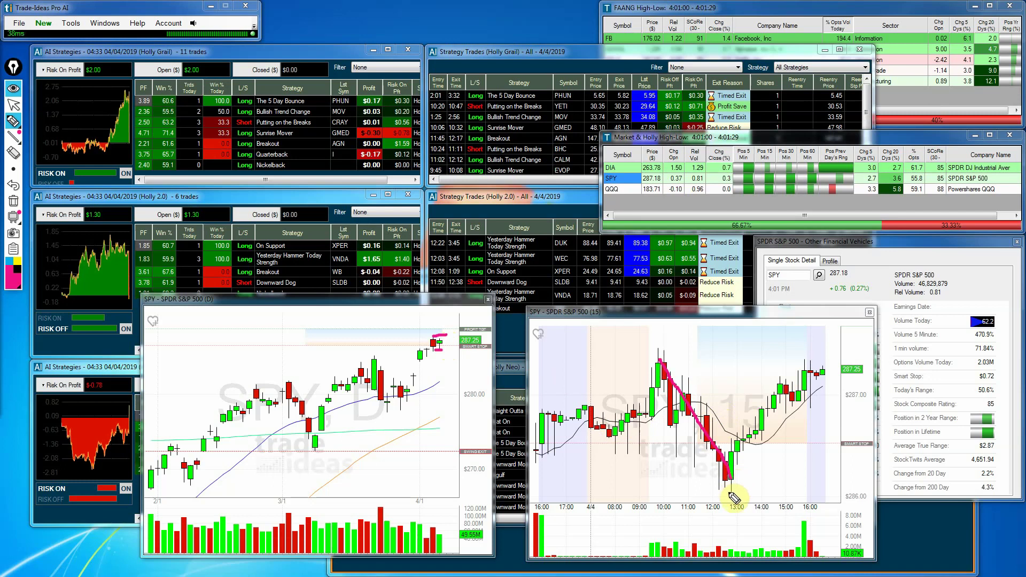
drag(732, 477, 817, 370)
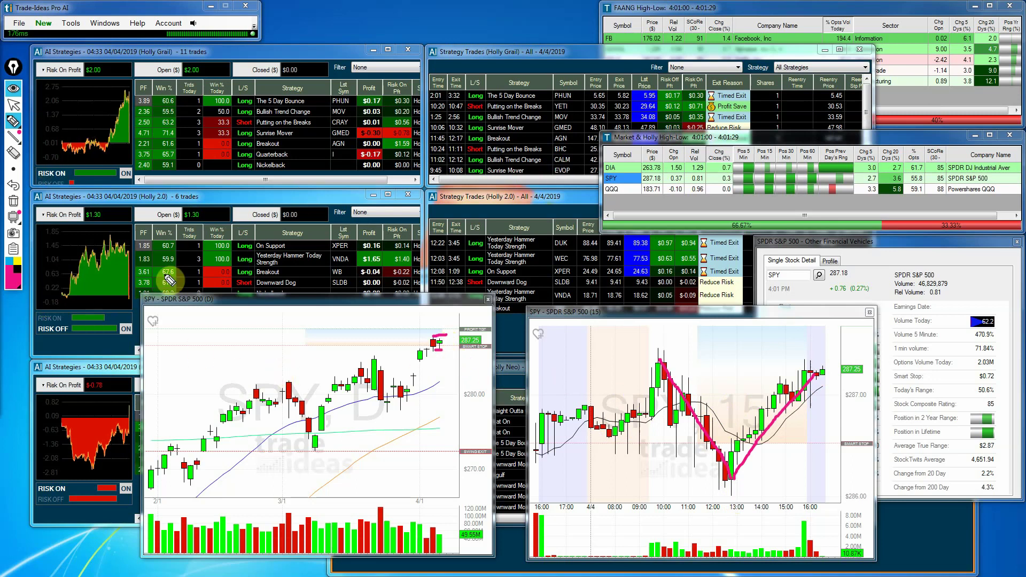
Mark SPY's relative volume in the market table and circle its recent daily volume bars
click(16, 169)
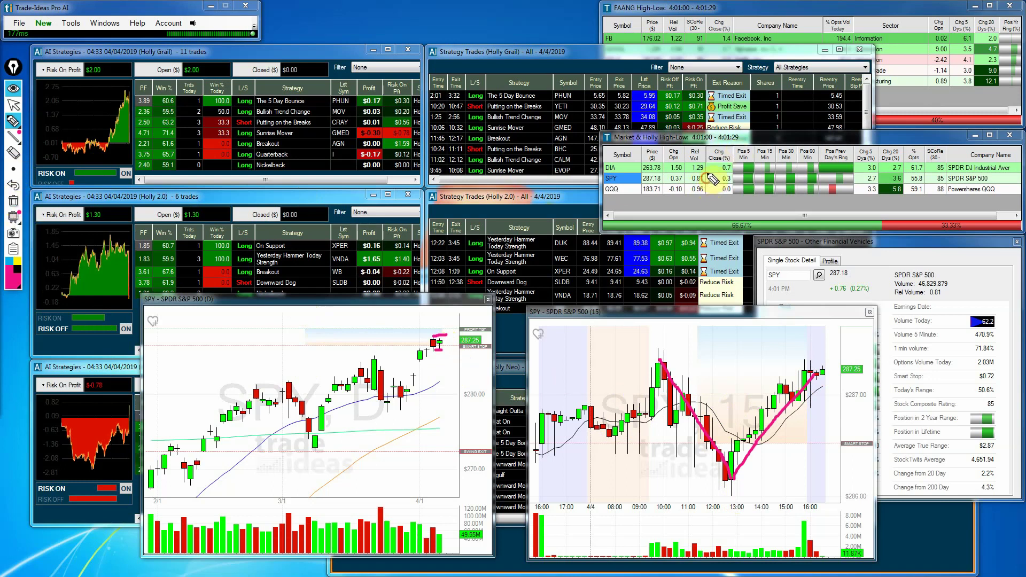
drag(707, 177, 709, 168)
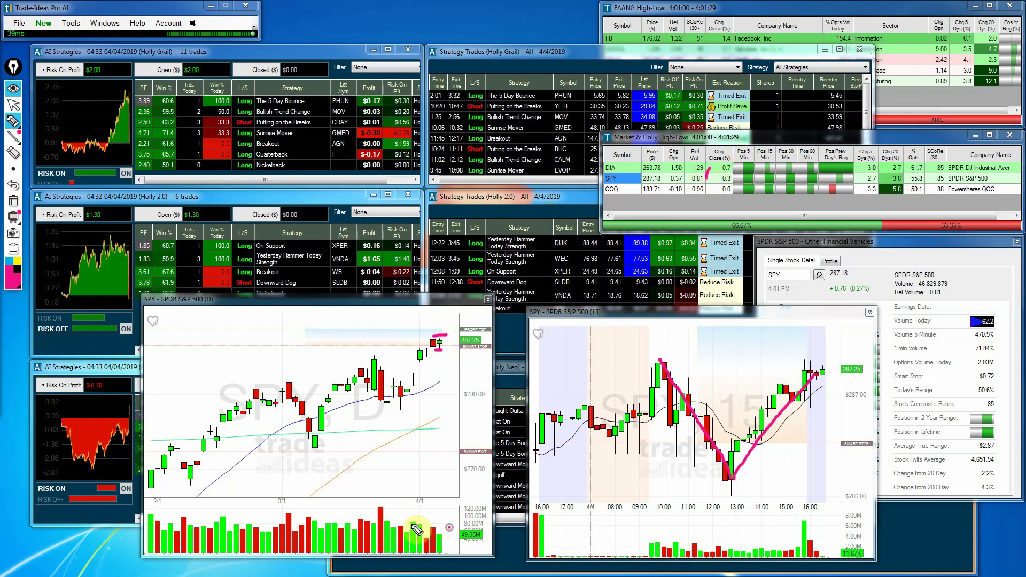
mouse_move(416, 529)
mouse_down()
mouse_move(404, 542)
mouse_move(461, 541)
mouse_move(444, 525)
mouse_up()
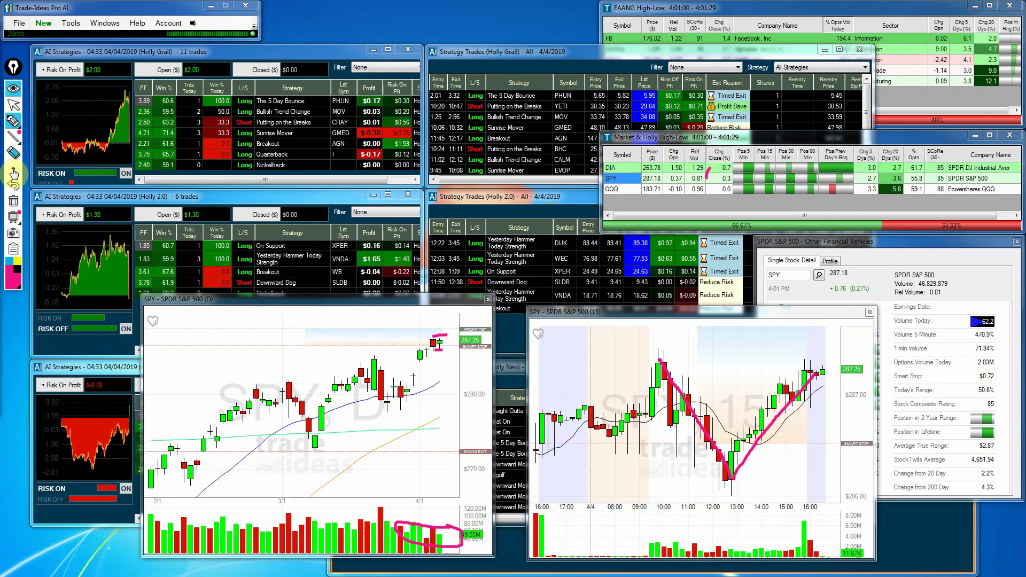
Erase all pen marks and load QQQ from the market table into the charts
click(13, 201)
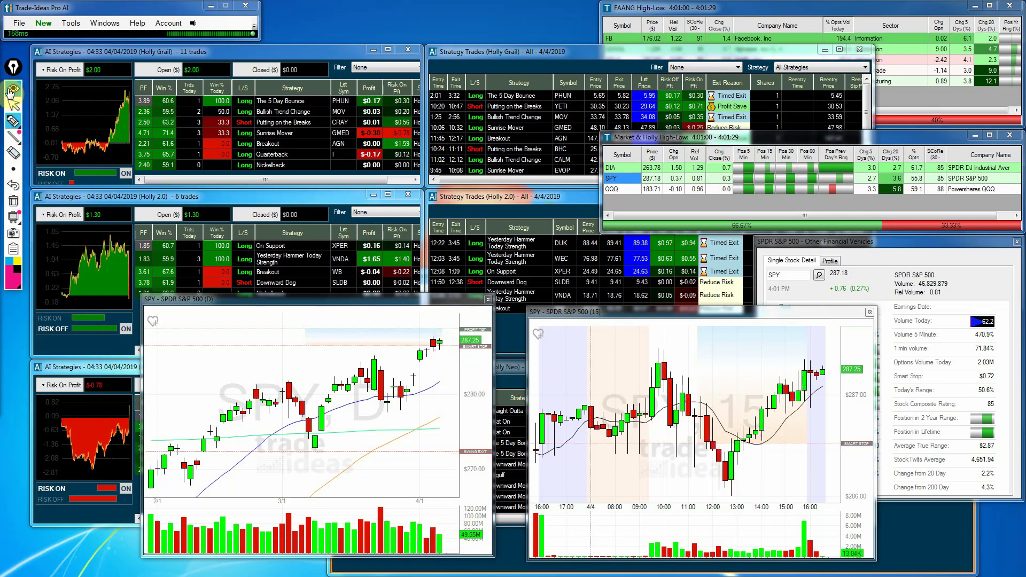
click(614, 191)
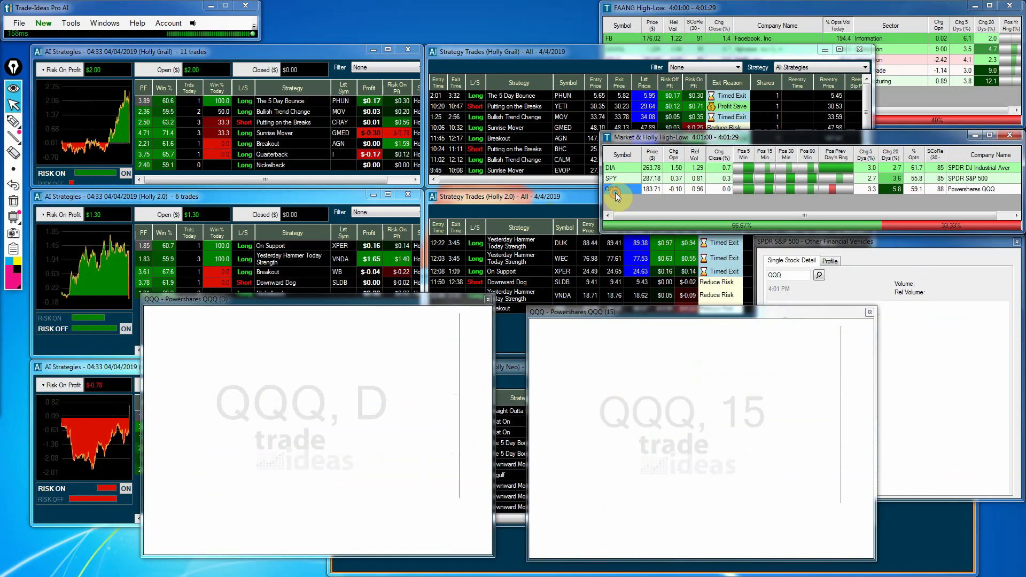
Circle the latest candles on QQQ's daily chart and trace the 15-minute rise, drop and recovery with the pen
click(16, 126)
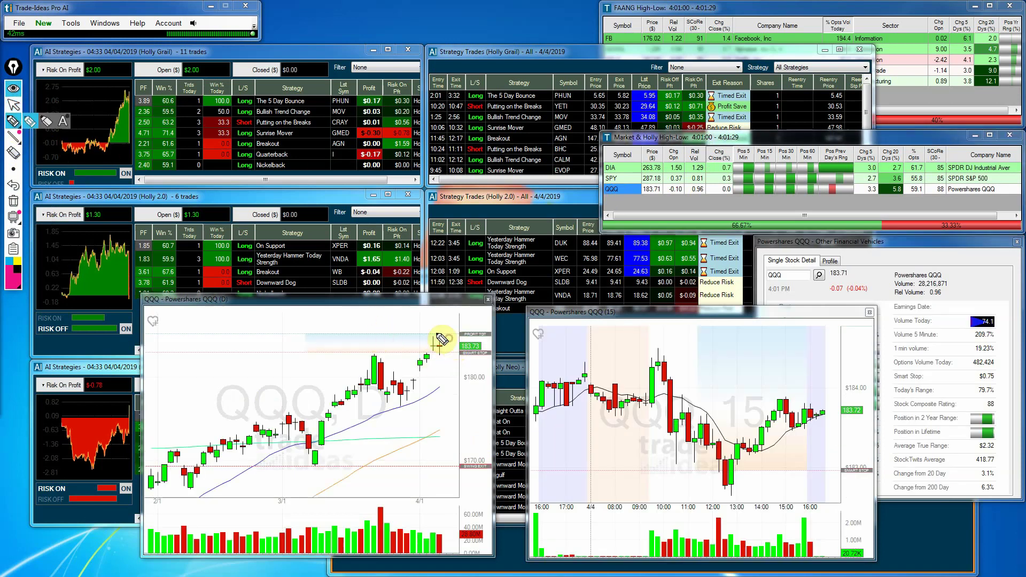
mouse_move(447, 335)
mouse_down()
mouse_move(423, 342)
mouse_move(450, 362)
mouse_move(459, 338)
mouse_up()
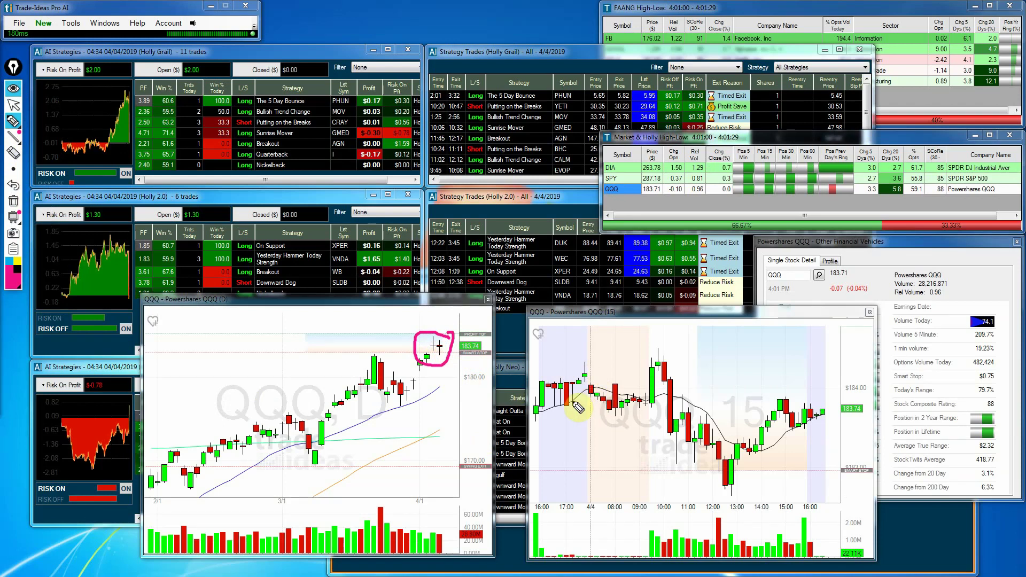
mouse_move(634, 405)
mouse_down()
mouse_move(690, 427)
mouse_move(717, 473)
mouse_move(787, 421)
mouse_up()
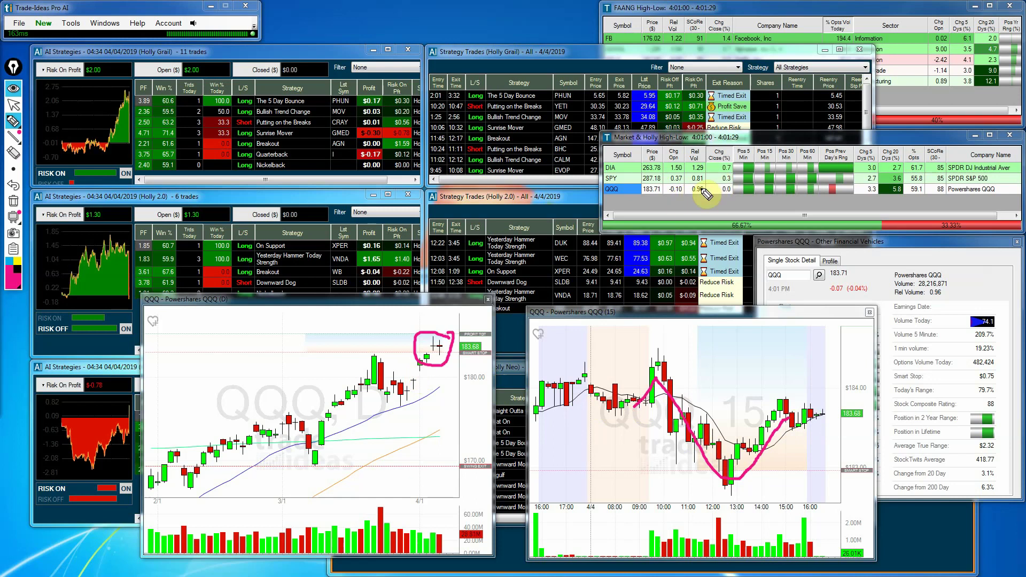
Mark QQQ's relative volume in the market table and circle its recent daily volume bars
drag(705, 190, 718, 182)
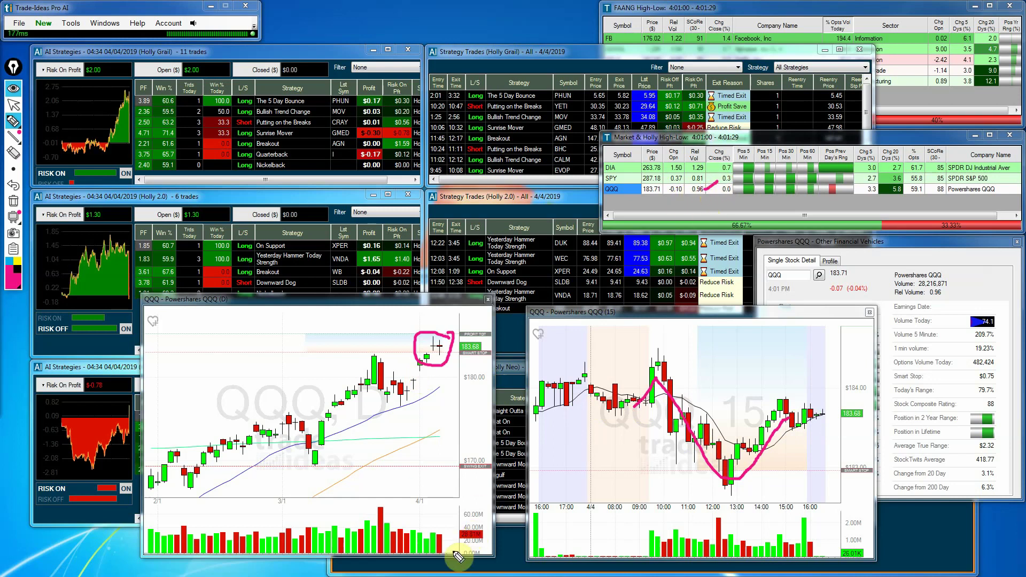
mouse_move(454, 522)
mouse_down()
mouse_move(406, 512)
mouse_move(395, 540)
mouse_move(459, 549)
mouse_move(458, 523)
mouse_up()
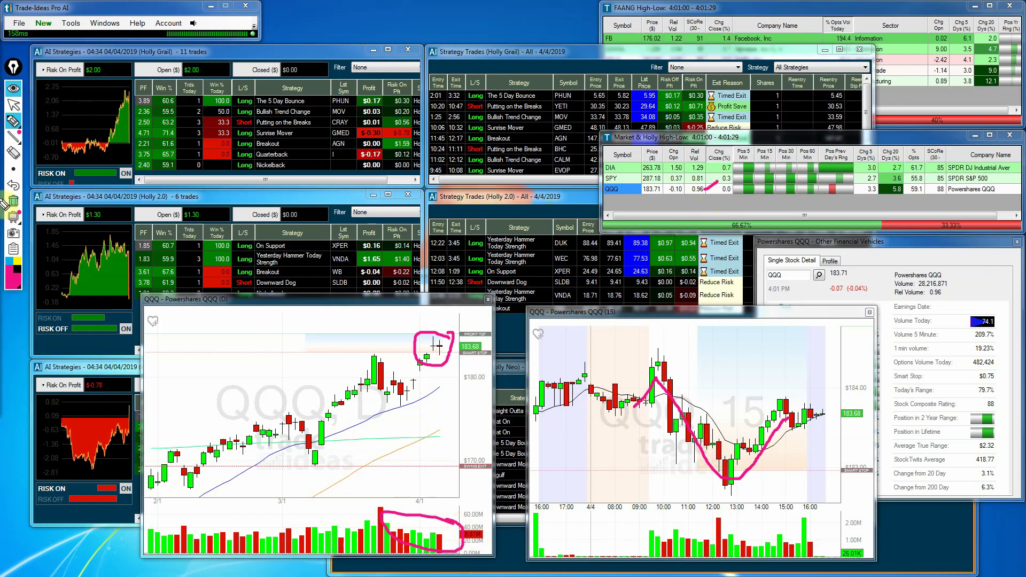
Erase all pen marks for QQQ and return to the regular pointer
click(13, 201)
click(12, 118)
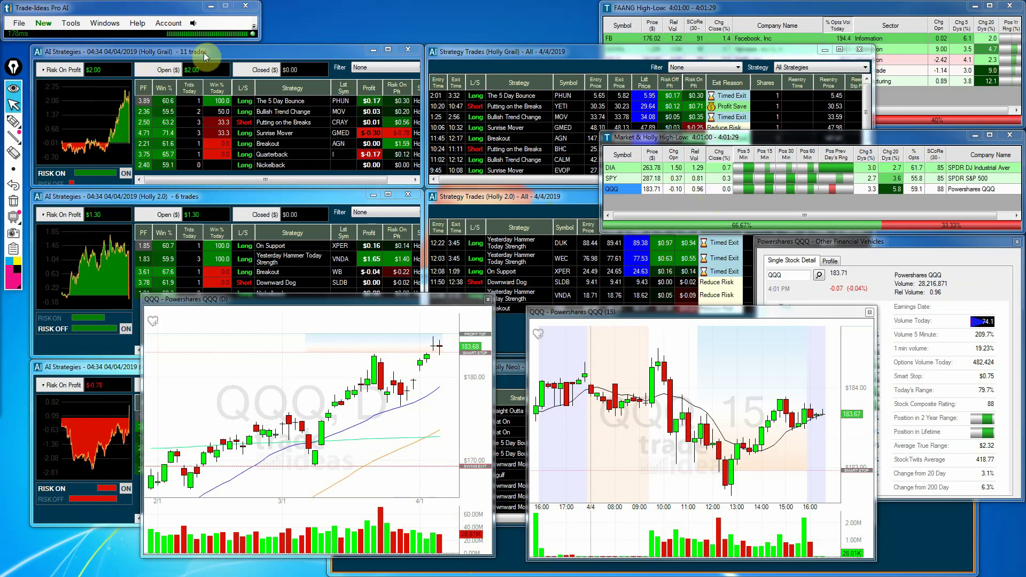
View the Holly Grail Risk Off Profit graph and switch it back to Risk On Profit
click(63, 72)
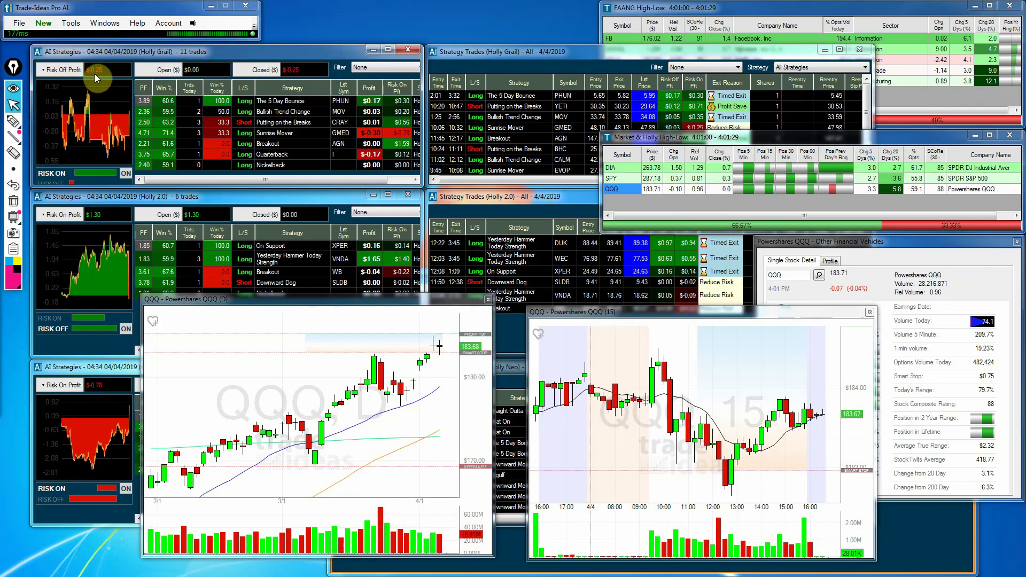
click(63, 72)
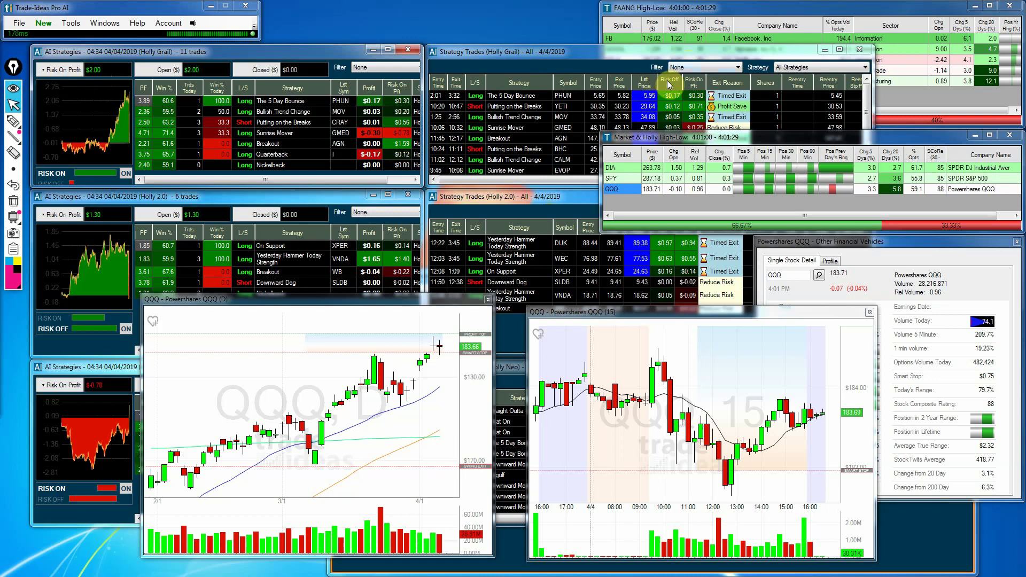
Load the PHUN trade from the Holly Grail strategy trades into the charts
click(563, 49)
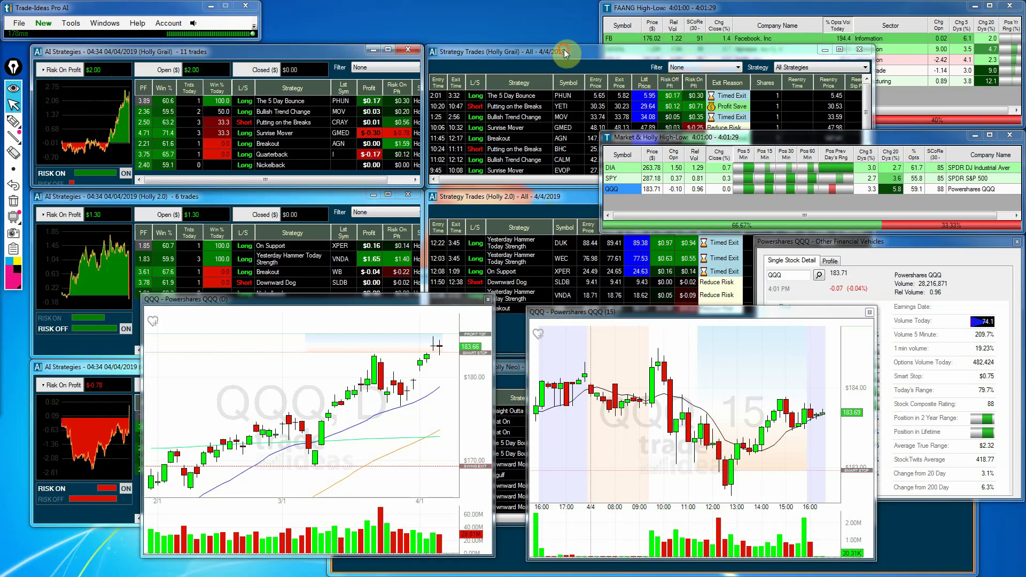
click(608, 99)
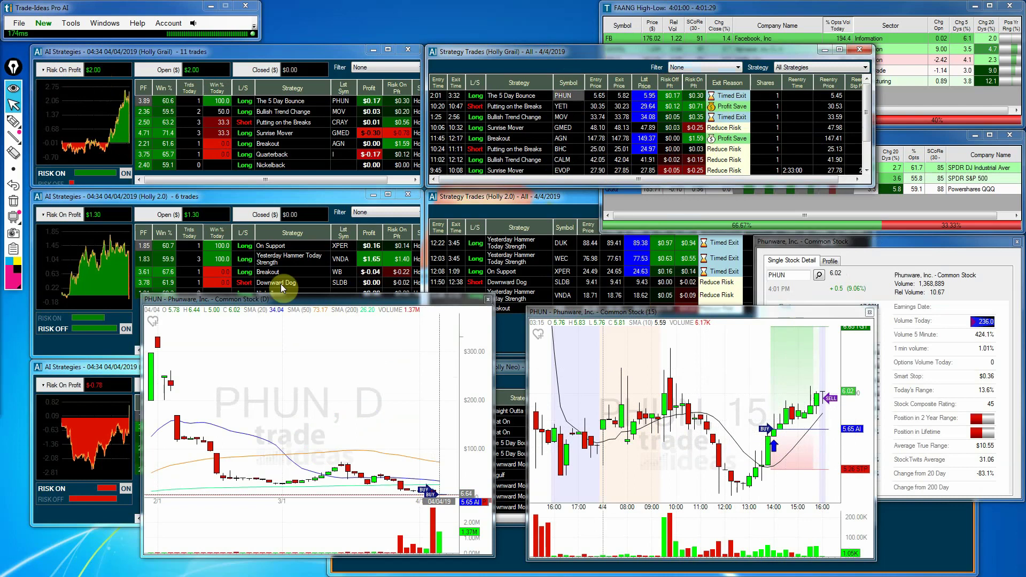
Trace PHUN's morning rise, midday drop and rebound up to the buy entry on the 15-minute chart with the pen
click(14, 120)
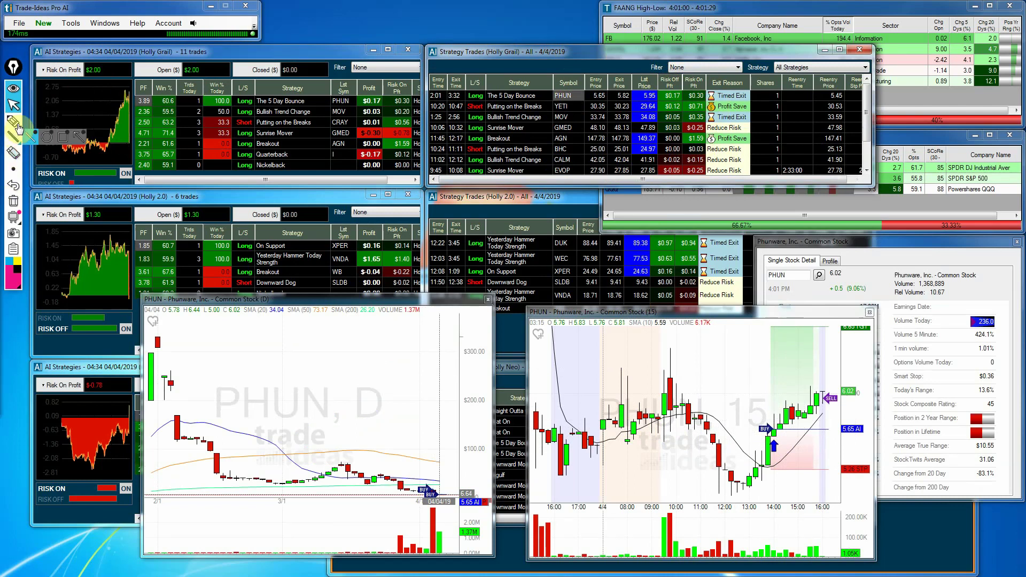
drag(647, 425, 701, 341)
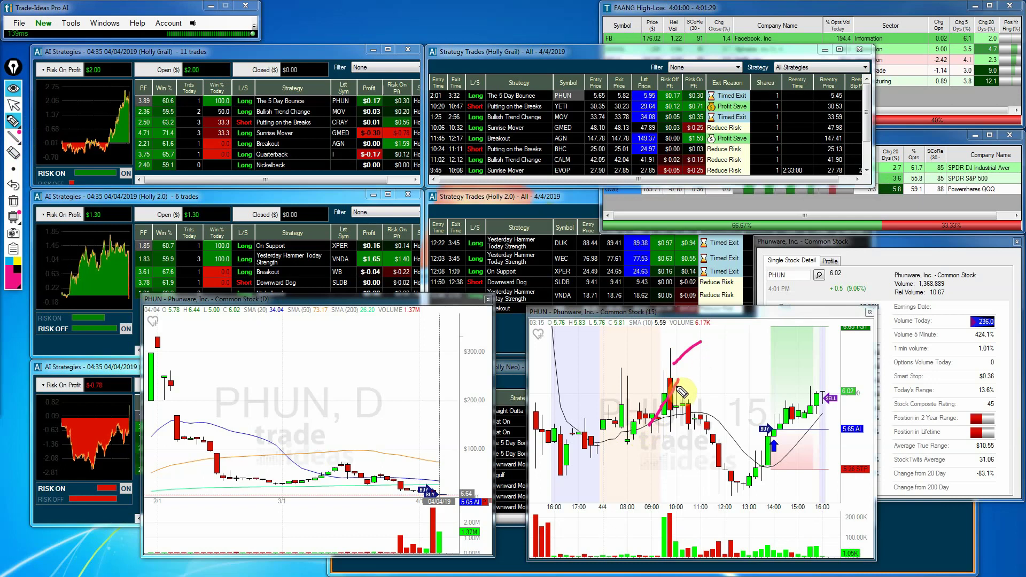
mouse_move(678, 388)
mouse_down()
mouse_move(740, 487)
mouse_move(789, 438)
mouse_up()
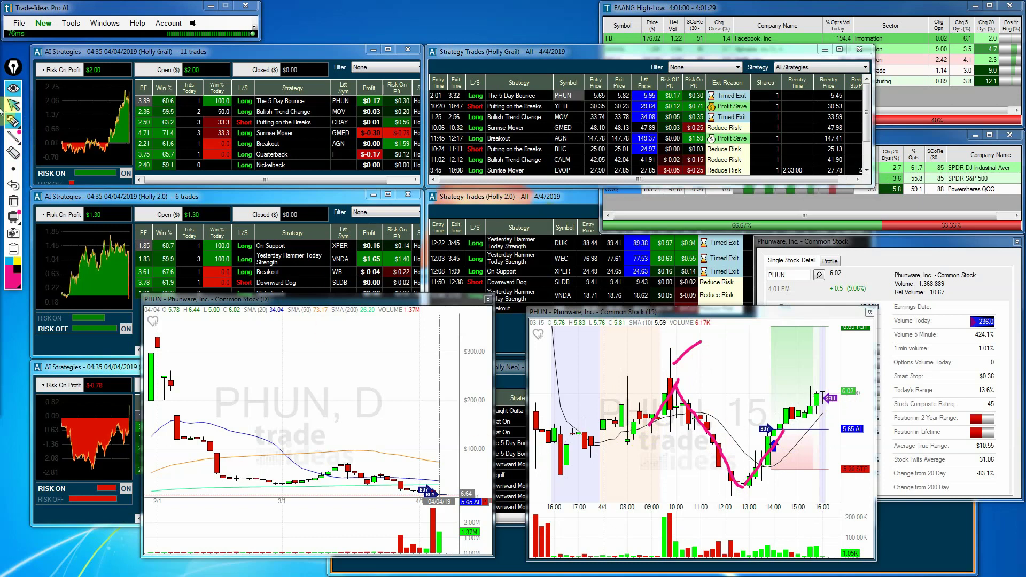
Erase all pen marks from the PHUN chart and return to the regular pointer
click(13, 200)
click(12, 122)
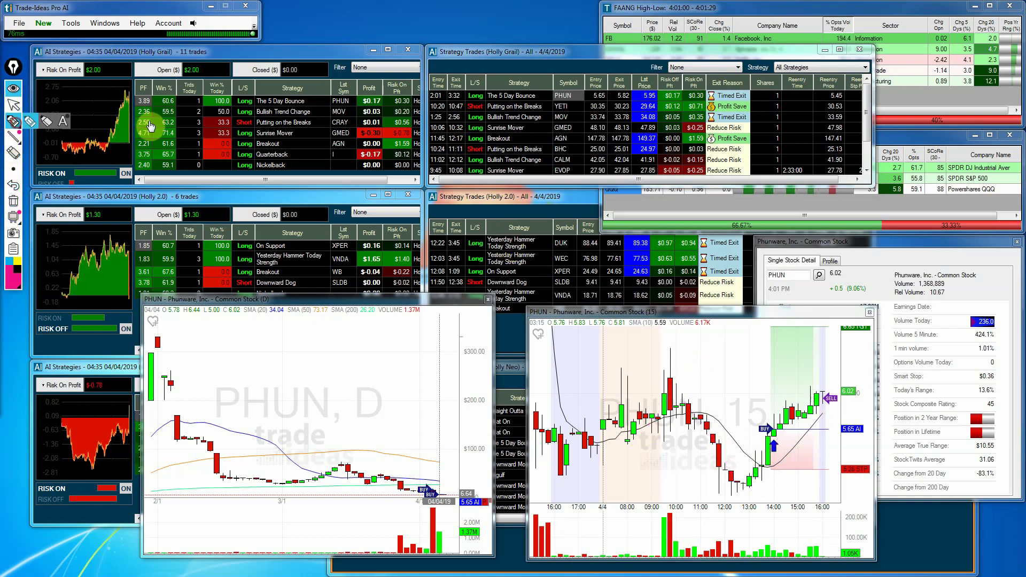
click(46, 121)
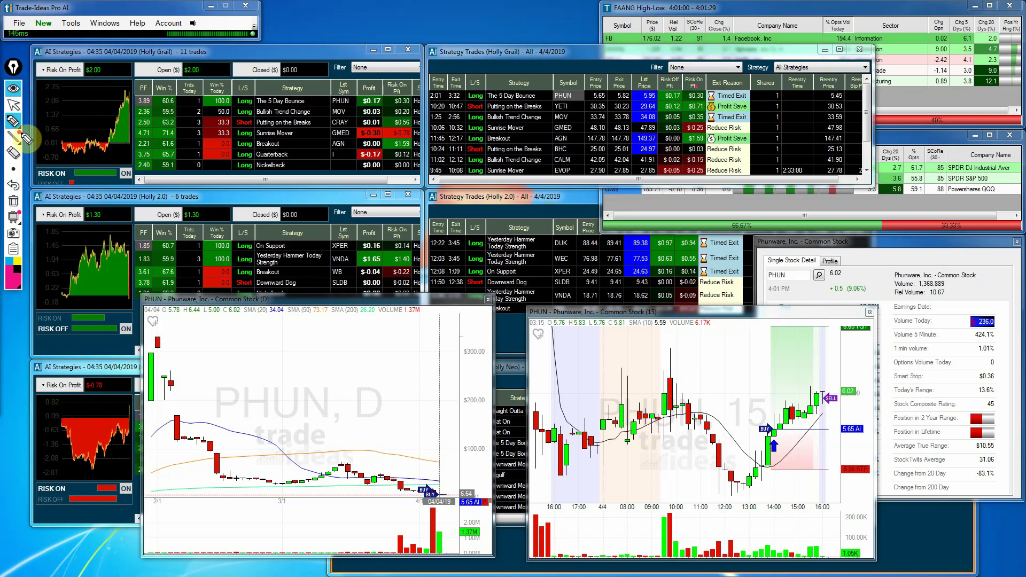
click(13, 105)
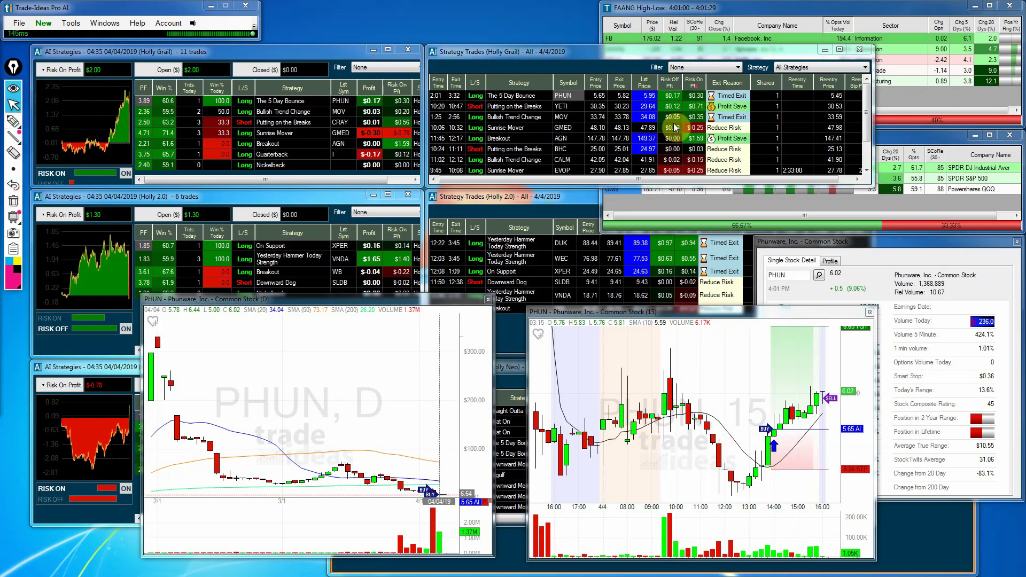
Sort the Holly Grail strategy trades by Risk On profit, highest first
click(694, 82)
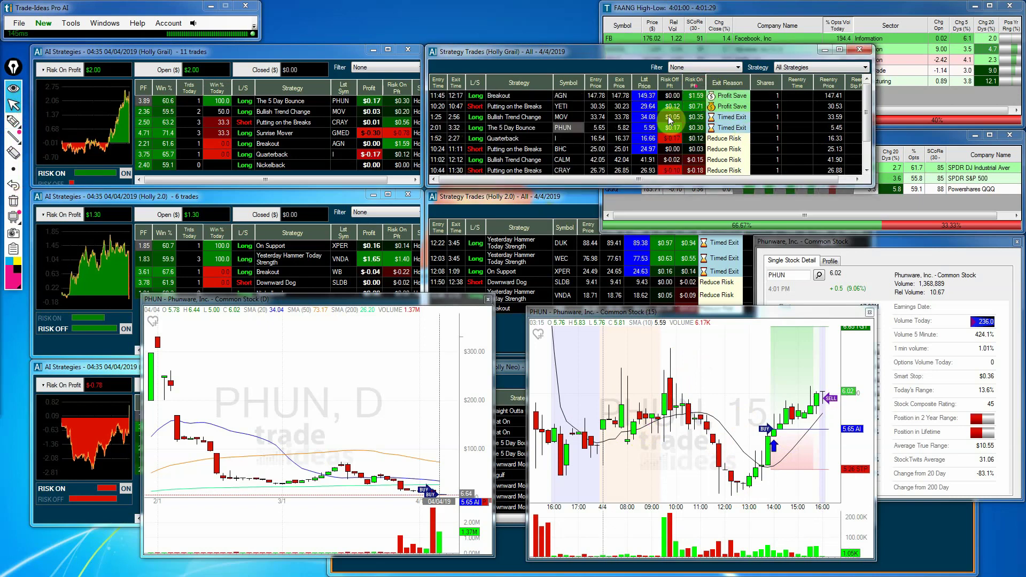
Load the AGN Breakout trade from the Holly Grail strategy trades into the charts
click(564, 97)
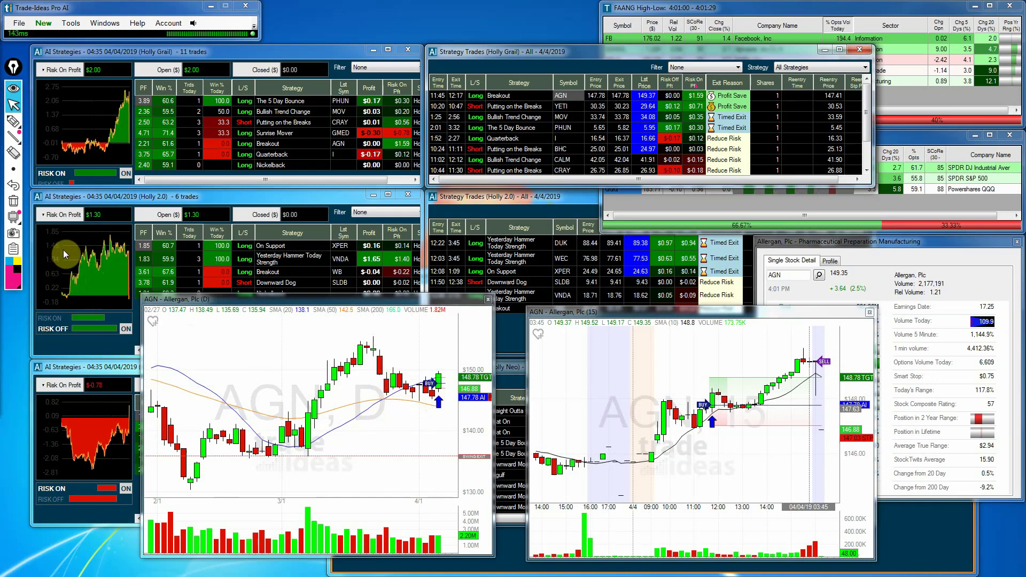
Compare the Holly 2.0 Risk Off and Risk On profit curves, and load the DUK trade from the Holly 2.0 strategy trades into the charts
click(63, 216)
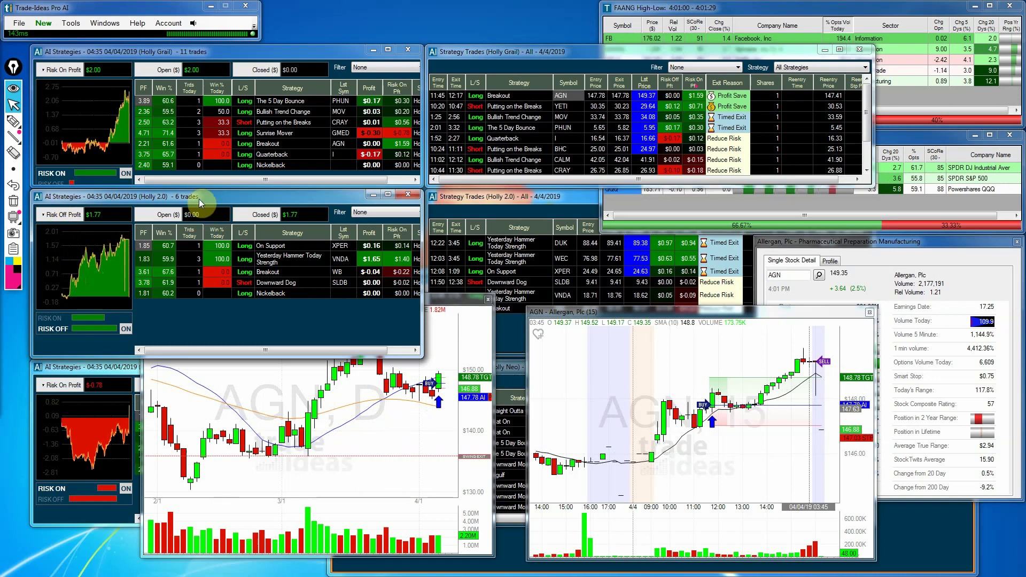
click(63, 216)
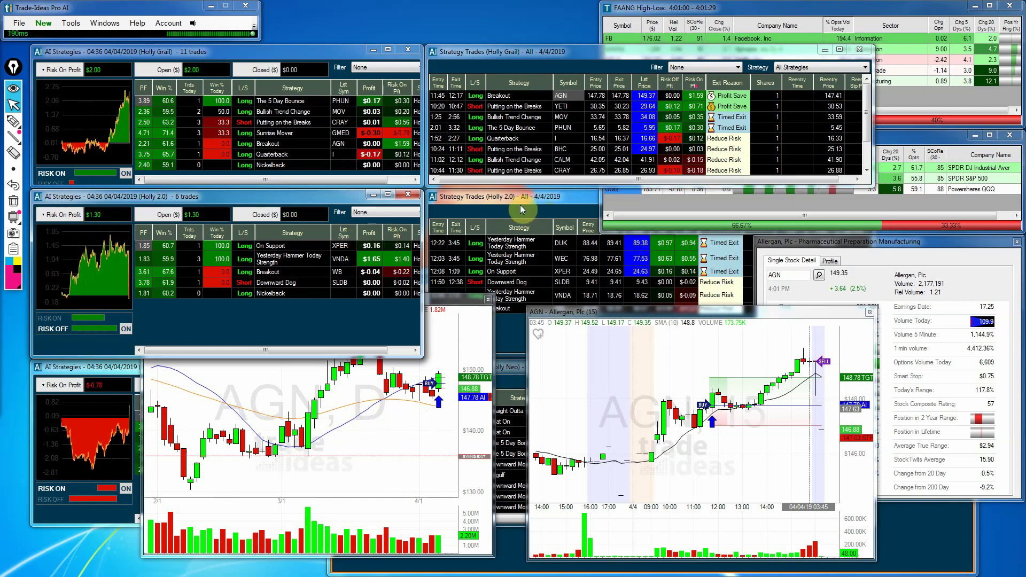
click(644, 238)
click(549, 245)
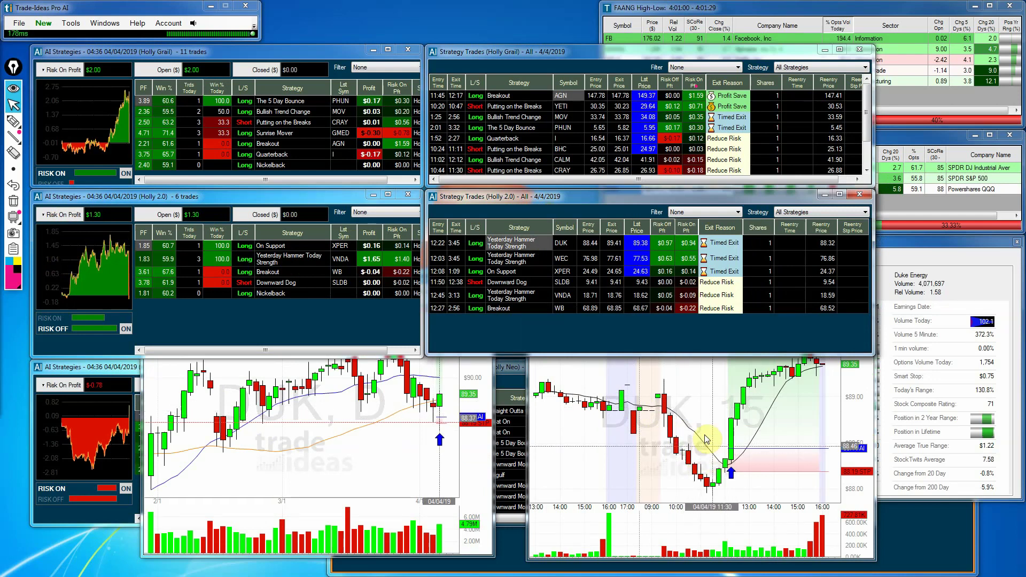
Bring the DUK 15-minute and daily charts to the front and move them up, clear of the Holly Neo windows
click(722, 470)
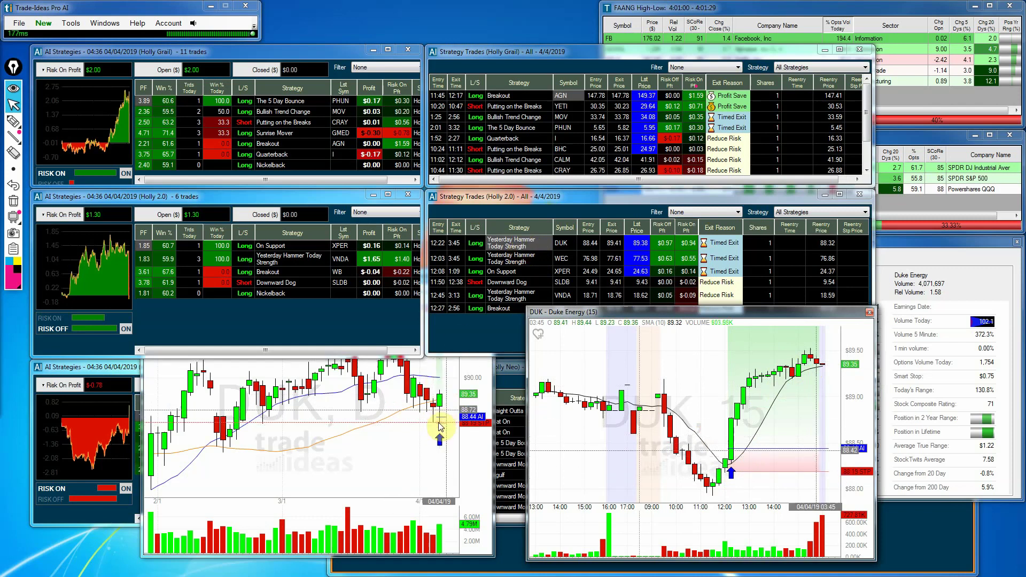
click(438, 422)
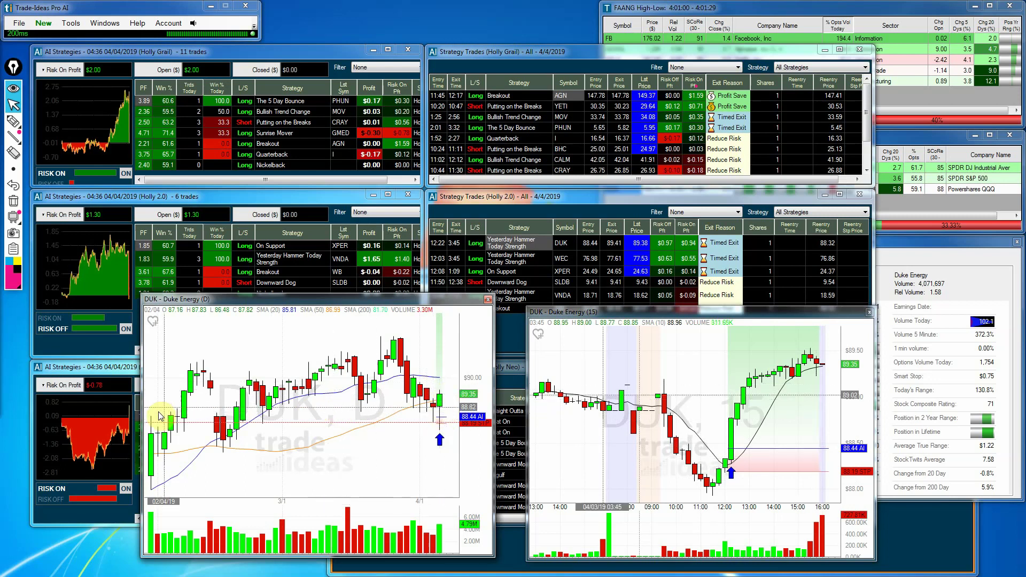
drag(221, 298, 155, 98)
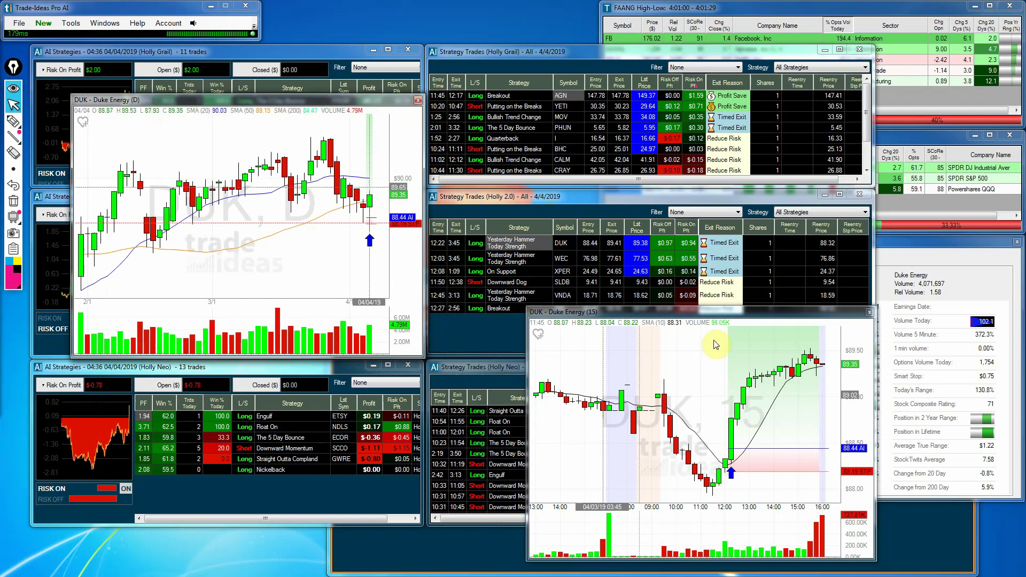
drag(674, 317, 574, 114)
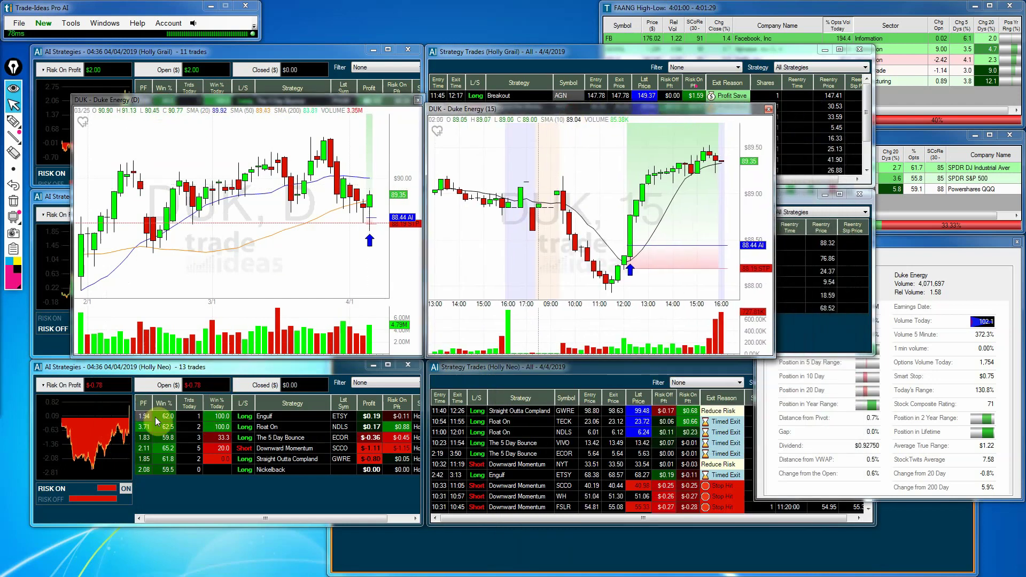
Compare the Holly Neo strategies' Risk Off and Risk On profit curves, ending on Risk On
click(78, 422)
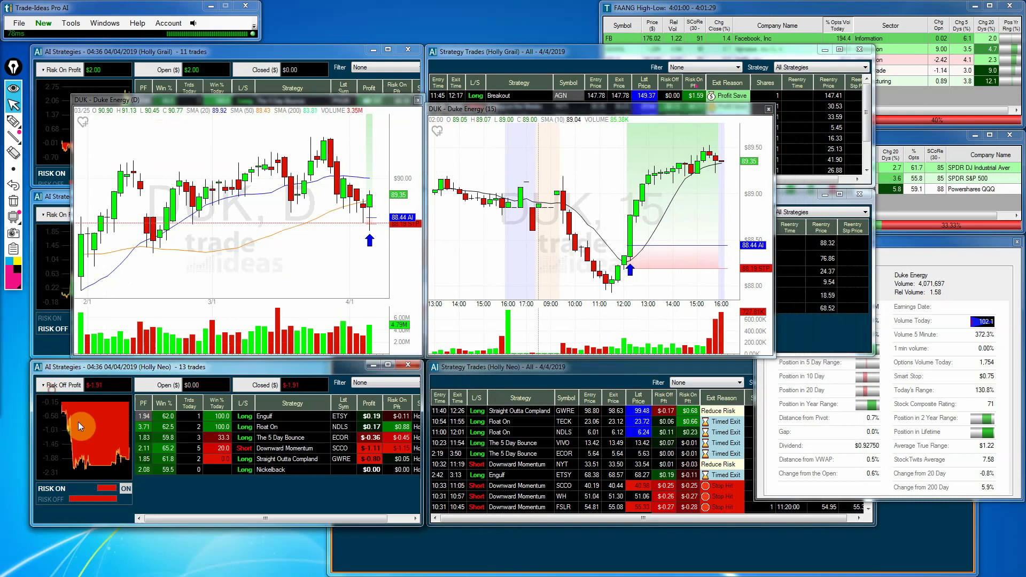
click(79, 423)
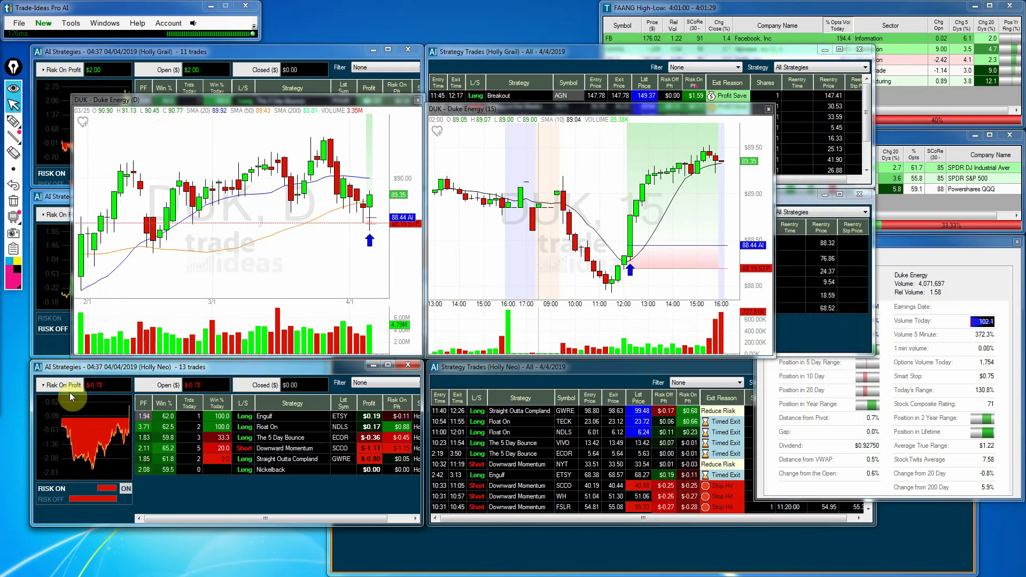
Sort the Holly Neo strategy trades by Risk Off profit, highest first, and load the ETSY trade into the charts
click(675, 409)
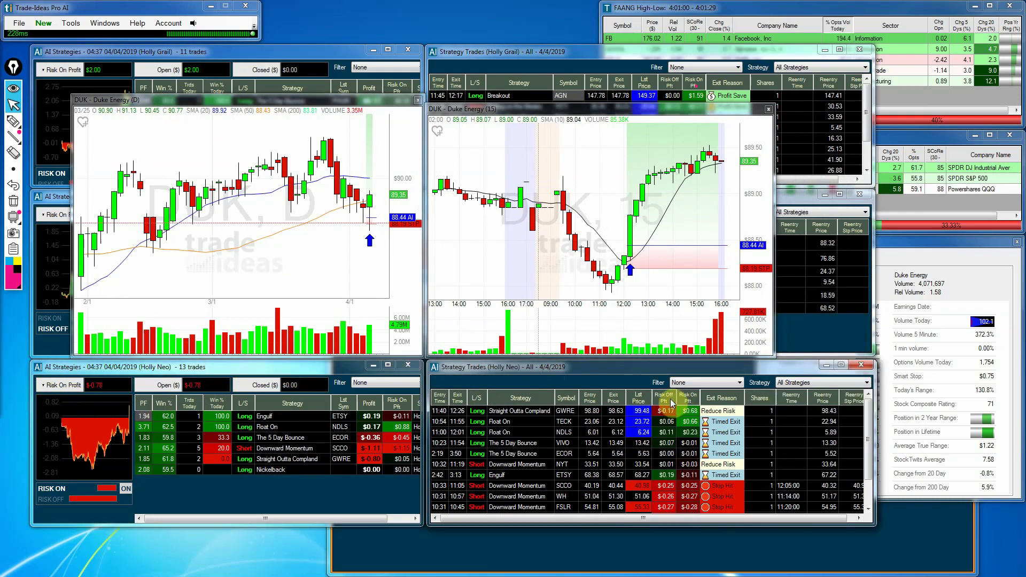
click(667, 397)
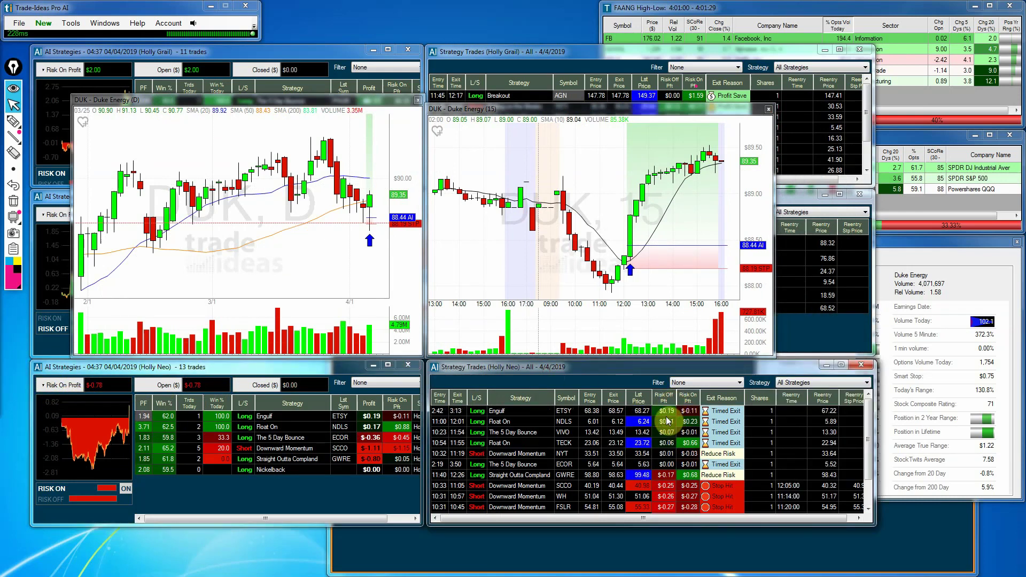
click(565, 412)
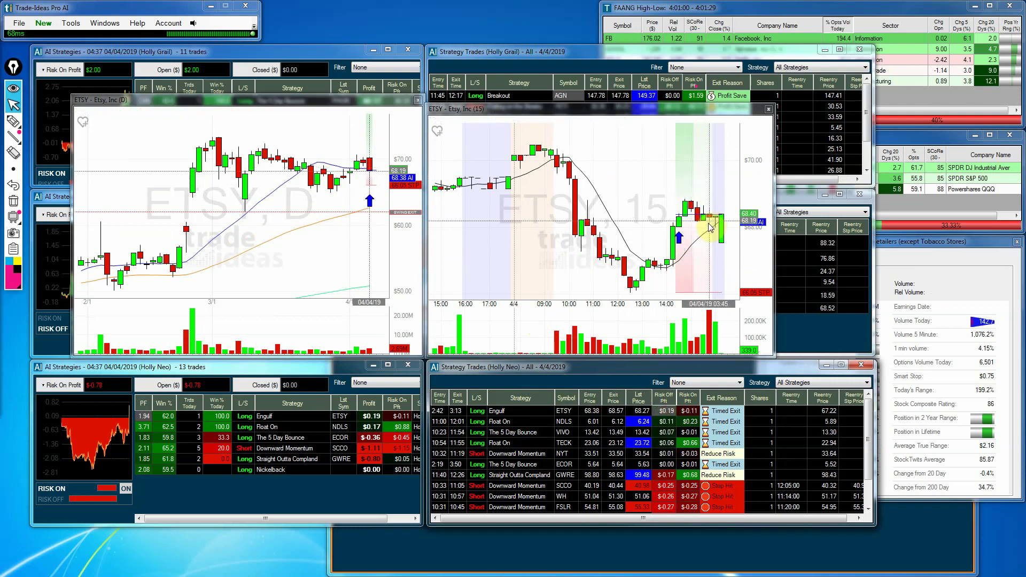
Sort the Holly Neo strategy trades by Risk On profit, highest first, and load the GWRE trade into the charts
click(689, 400)
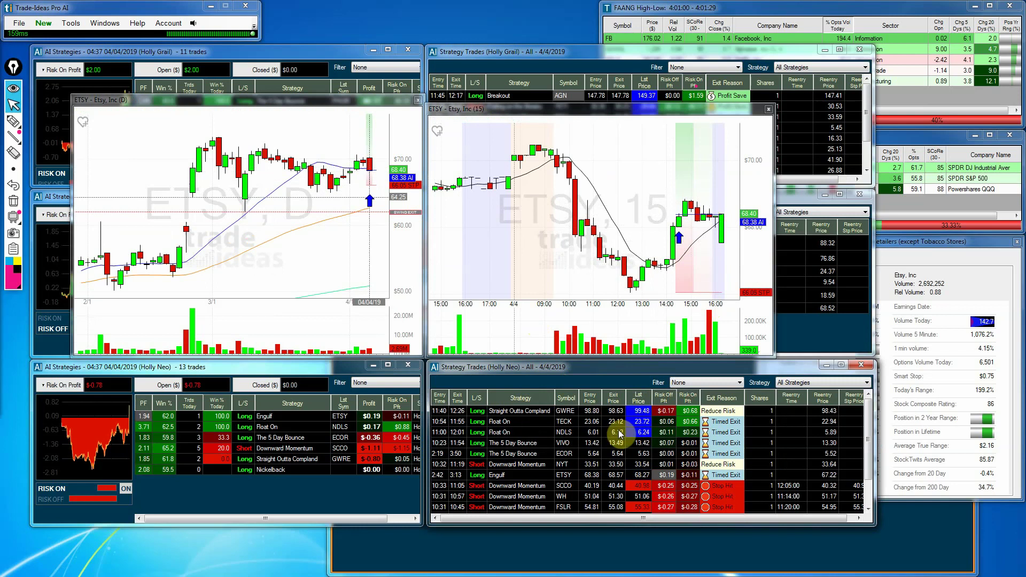
click(552, 412)
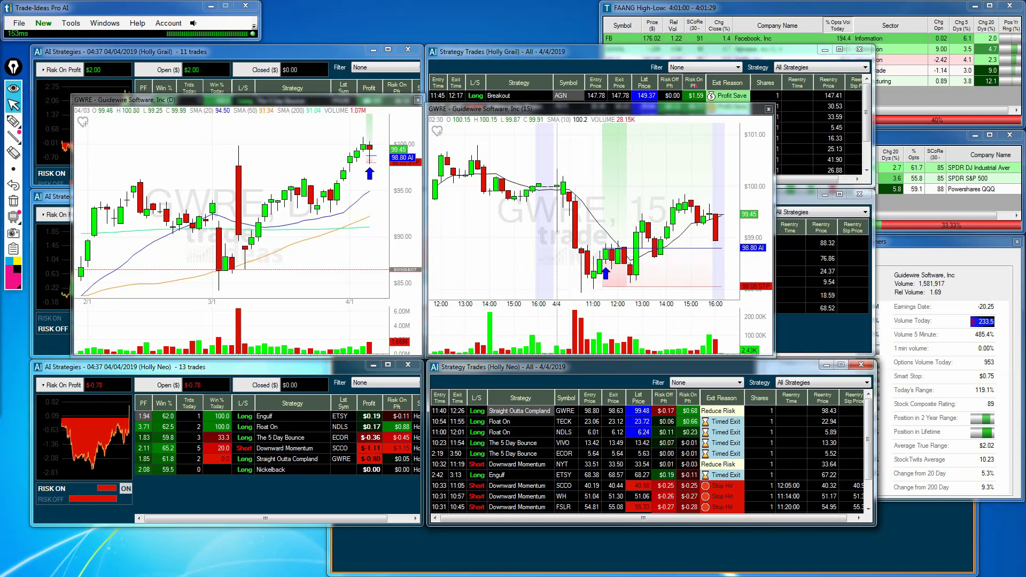
Switch to the 0101Holly Trades.xlsx workbook in Excel, maximize it, and examine the 4/4/2019 total trades, Risk Off and Risk On cells
key(alt+Tab)
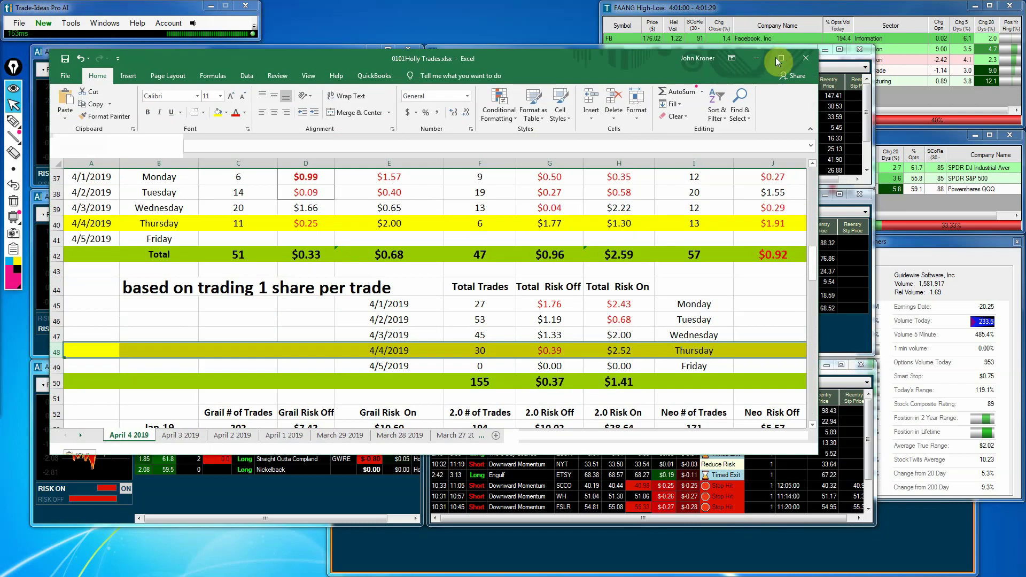
click(777, 57)
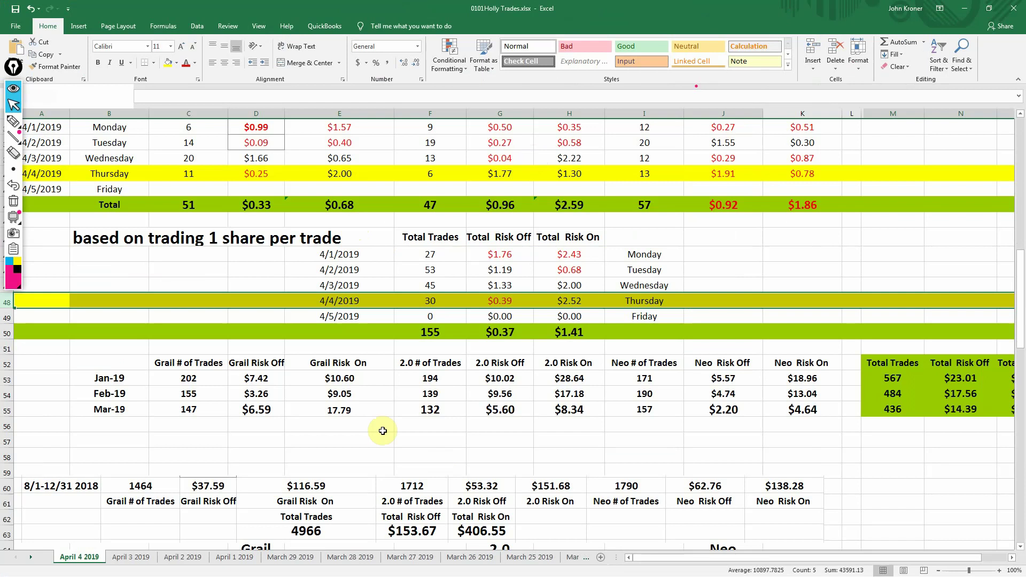
click(433, 303)
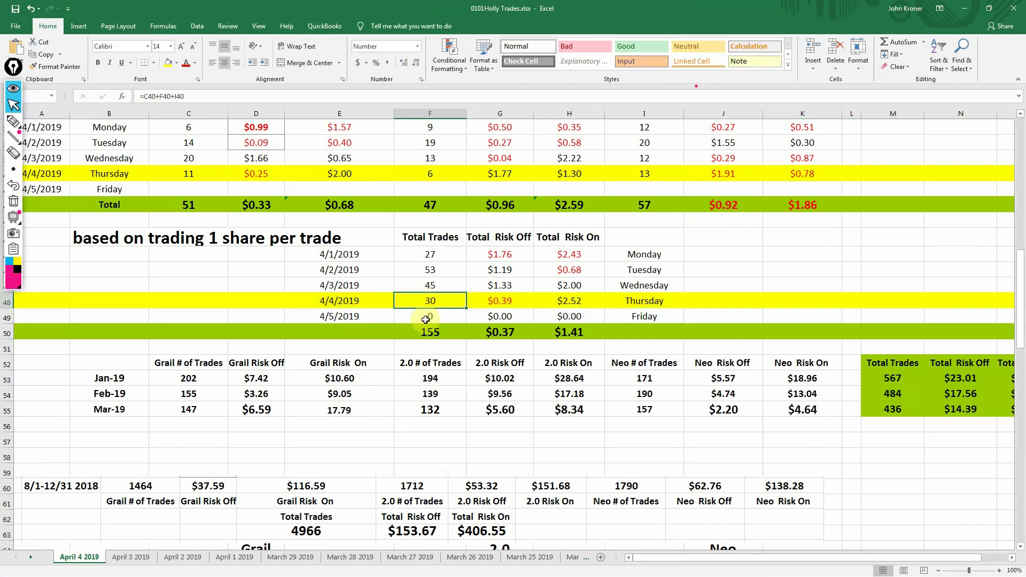
click(512, 303)
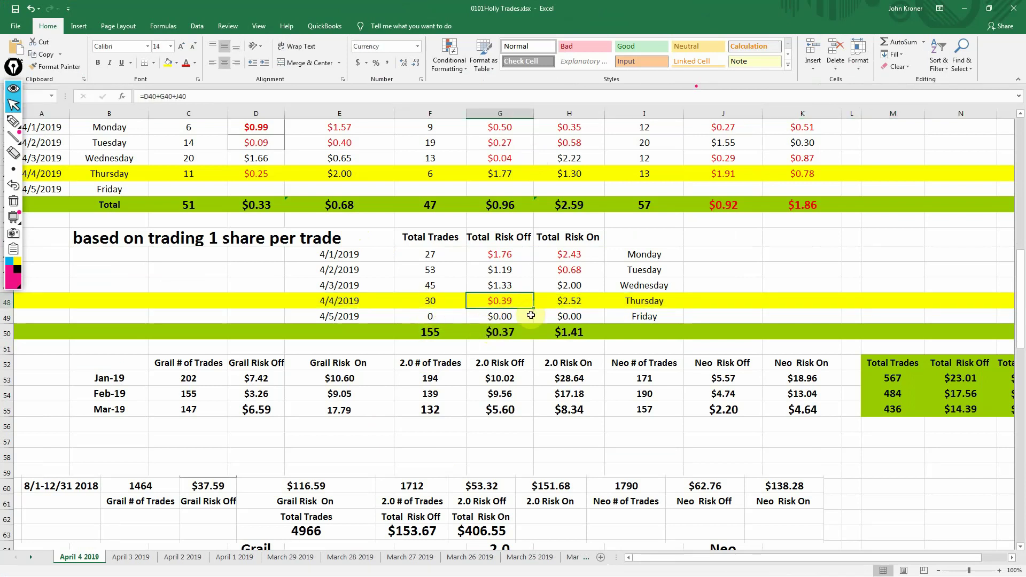
click(579, 301)
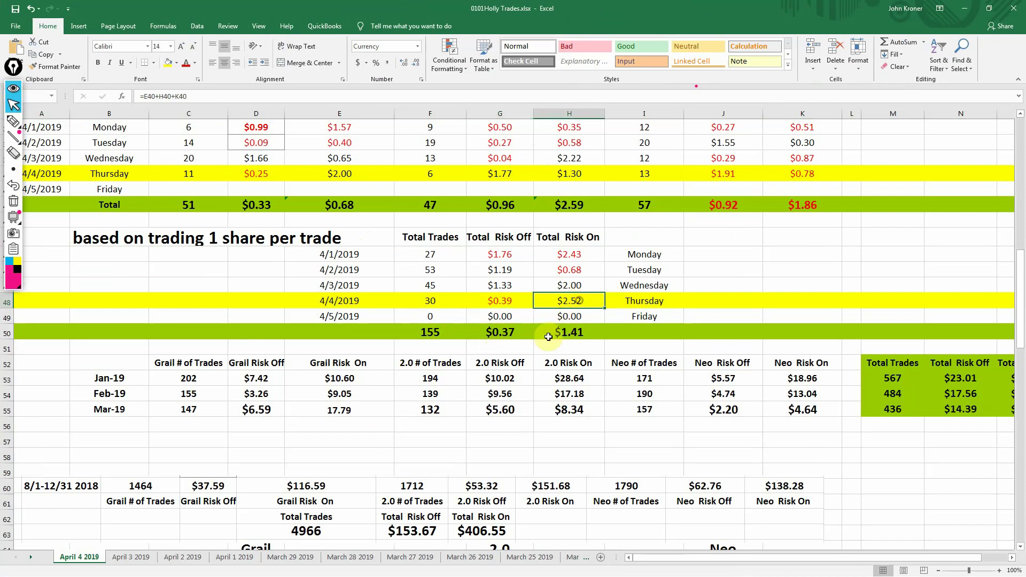
Examine the weekly sums for total trades, Total Risk Off and Total Risk On in row 50
click(437, 338)
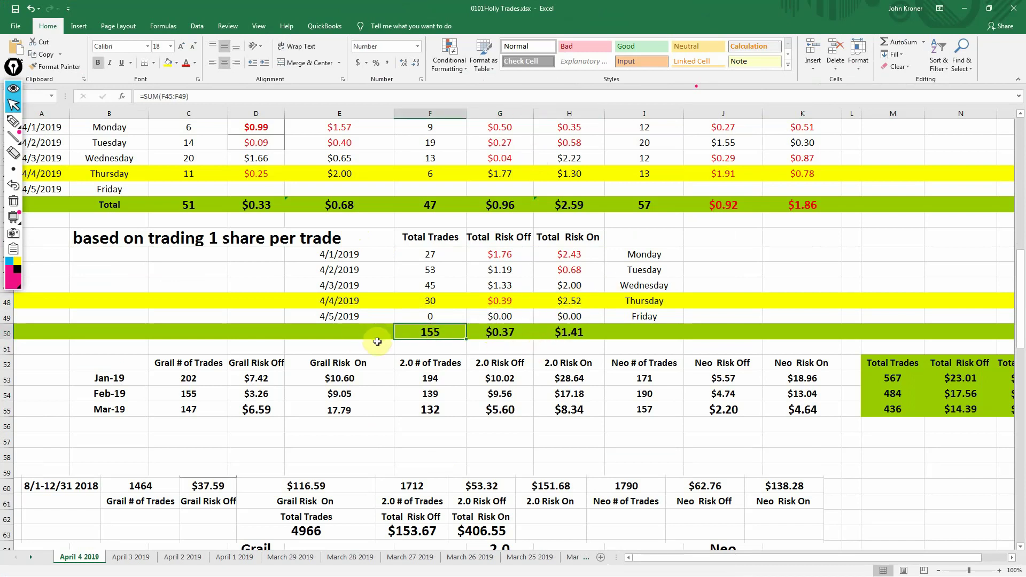
click(506, 335)
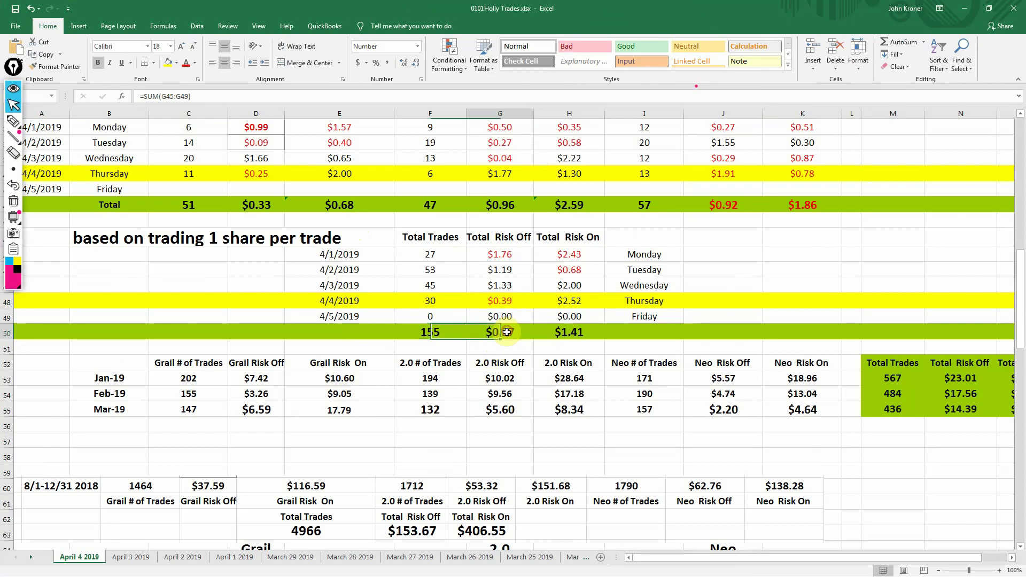
click(572, 333)
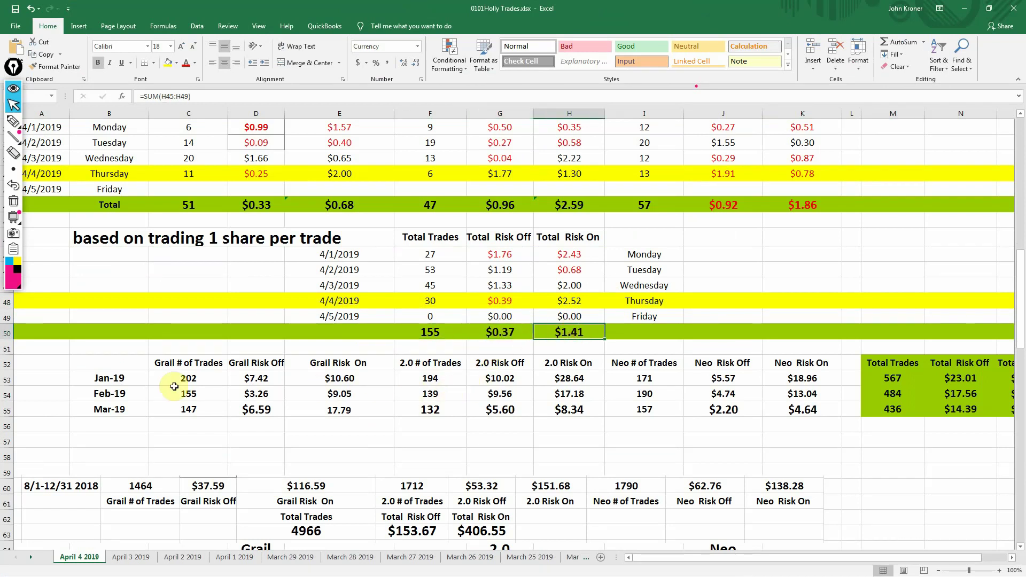